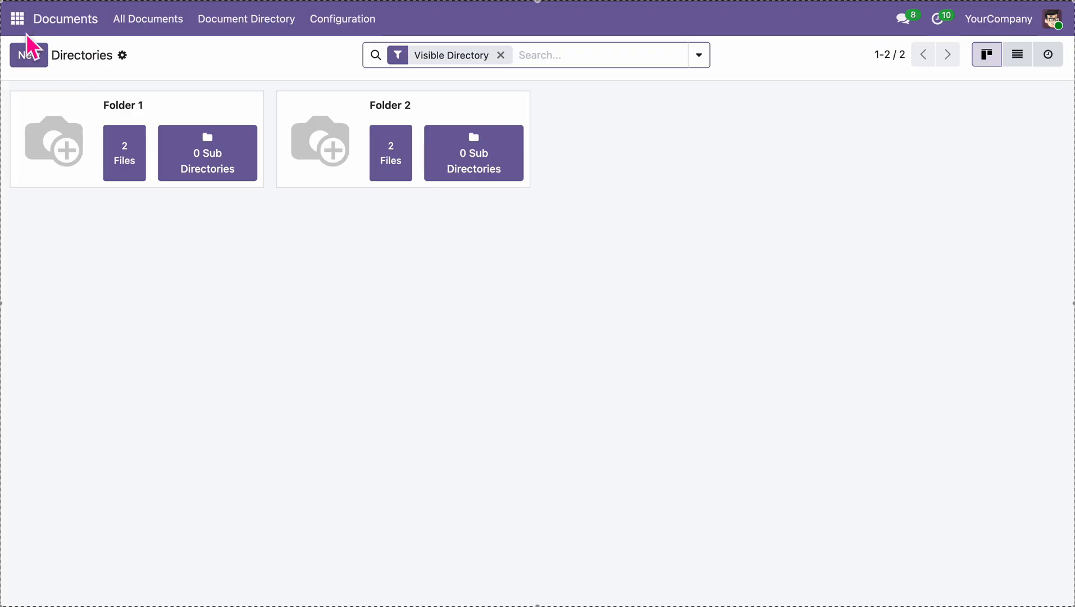
Go to the Documents app's Directories list showing Folder 1 and Folder 2
left_click(18, 19)
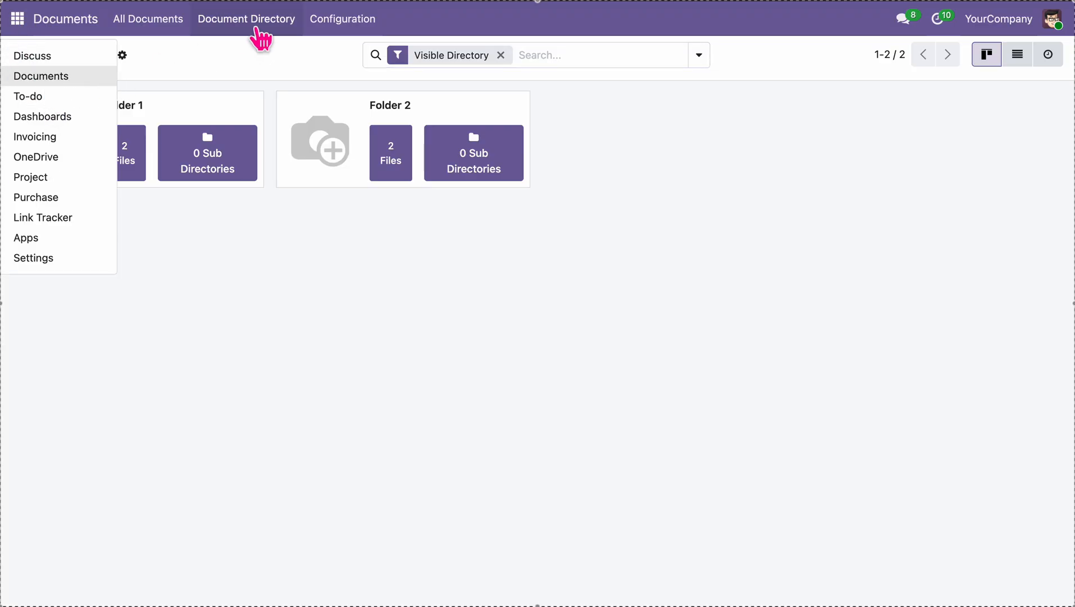
left_click(256, 25)
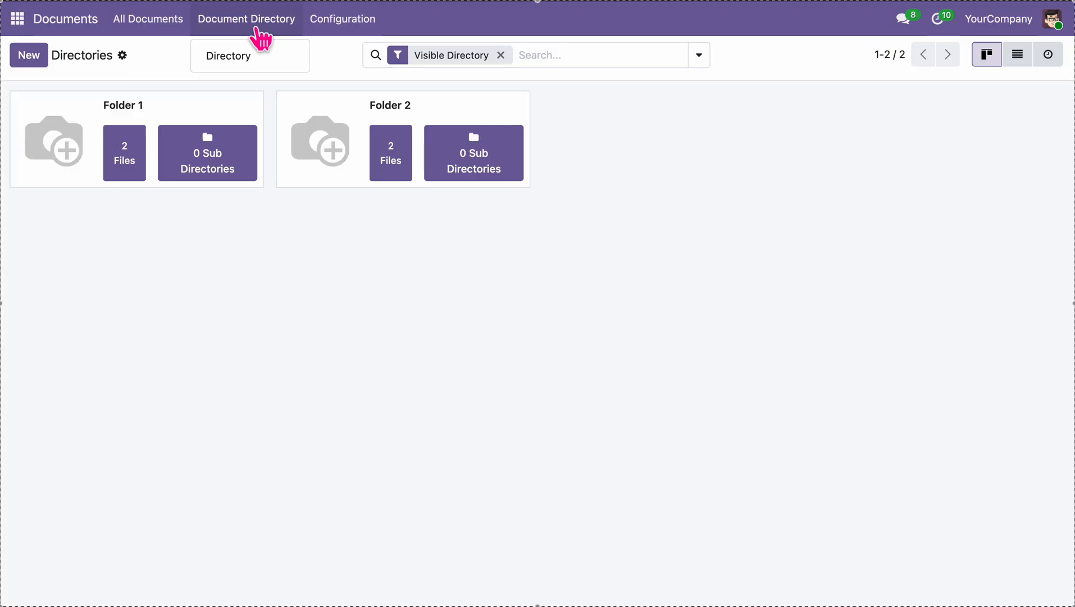
left_click(29, 58)
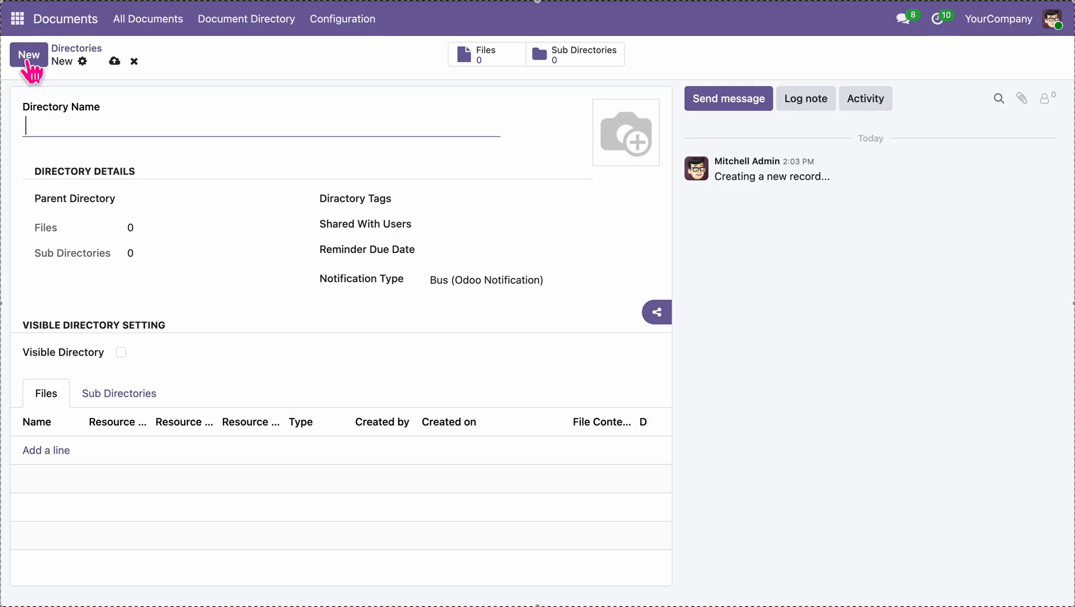
Save a new visible directory named 'Sale Order', then switch to the OneDrive app
type("Sale Order")
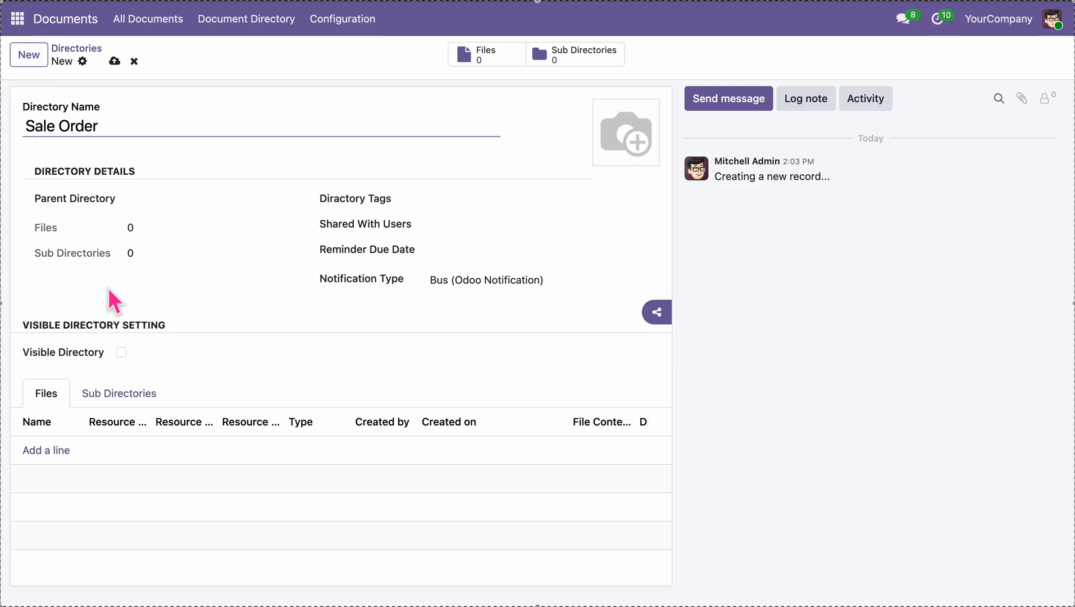
left_click(121, 351)
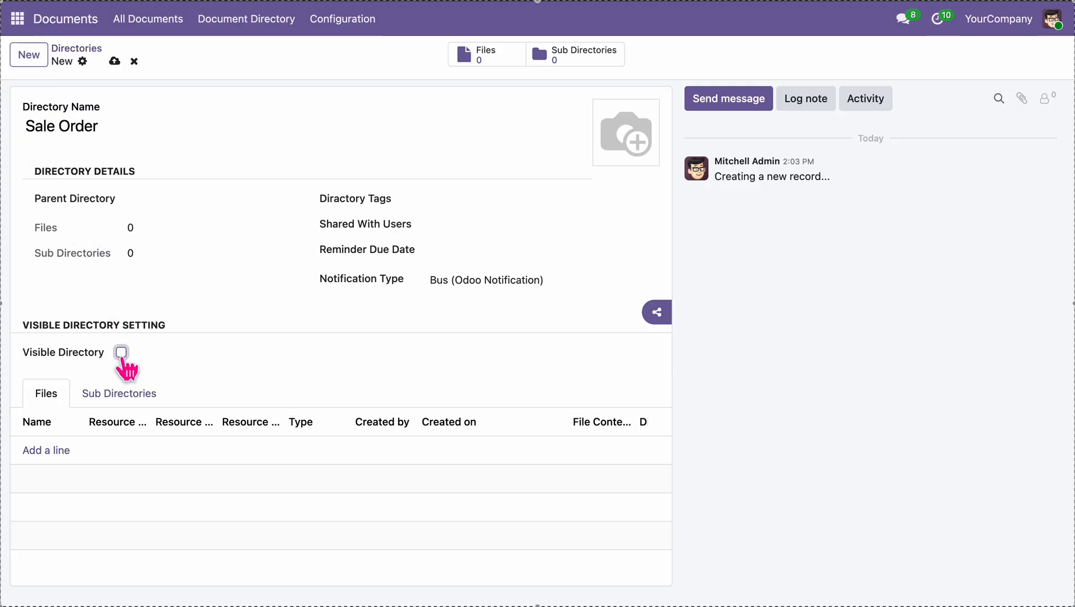
left_click(115, 62)
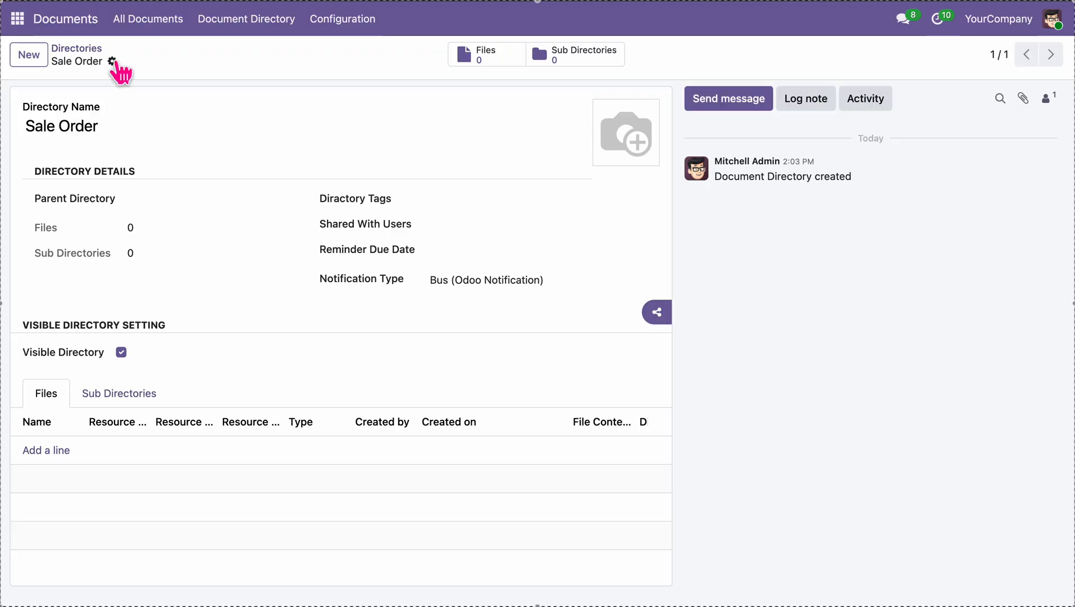
left_click(18, 18)
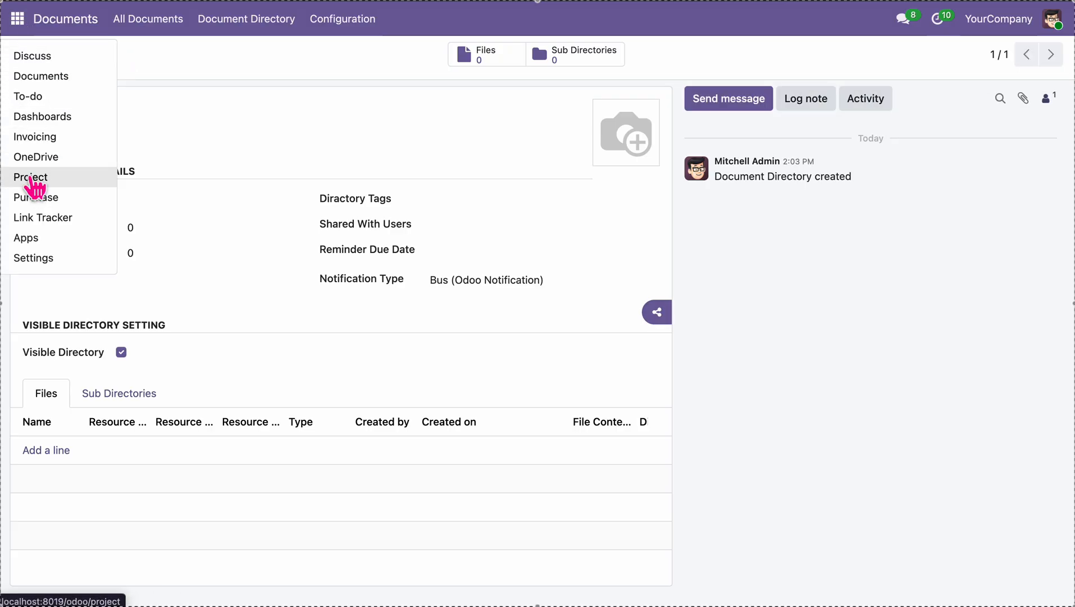
left_click(35, 157)
Map a 'Sale Order' OneDrive folder to the Sale Order directory using the One Drive config
left_click(222, 27)
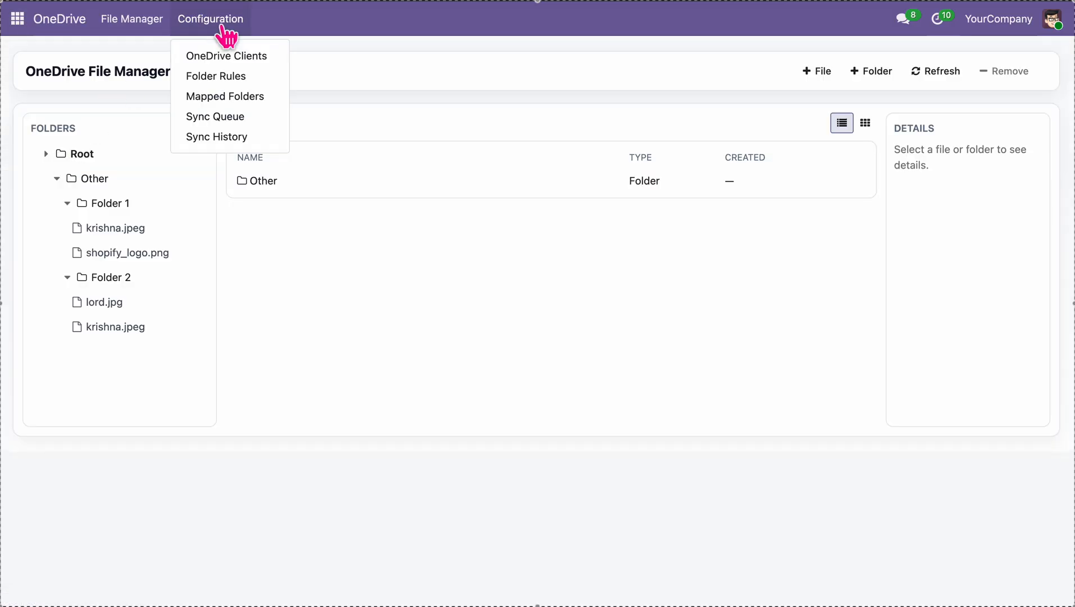
left_click(259, 98)
left_click(39, 56)
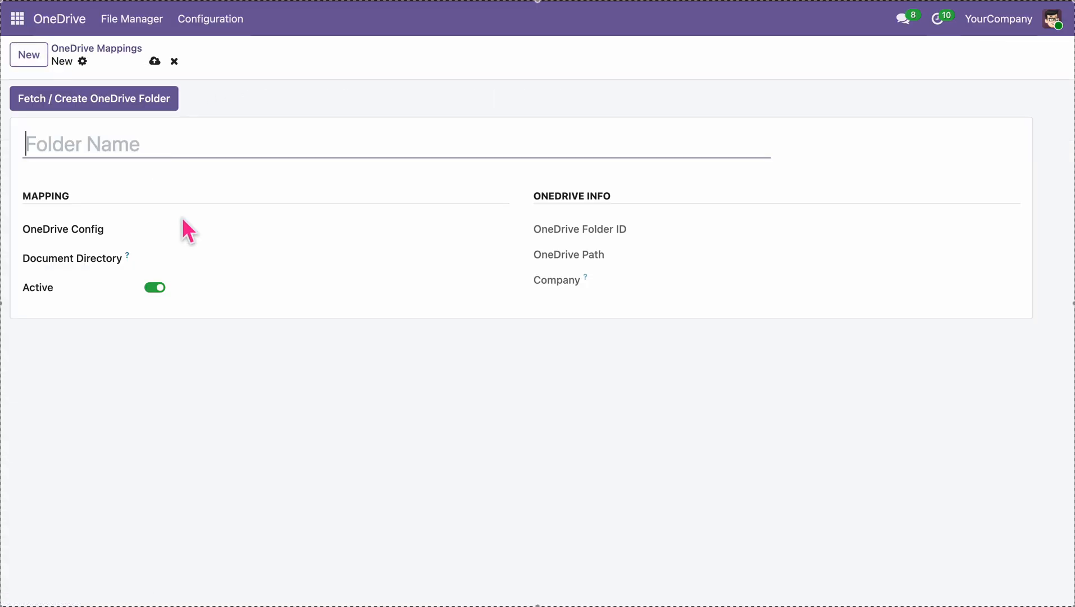
left_click(216, 231)
left_click(218, 251)
left_click(218, 252)
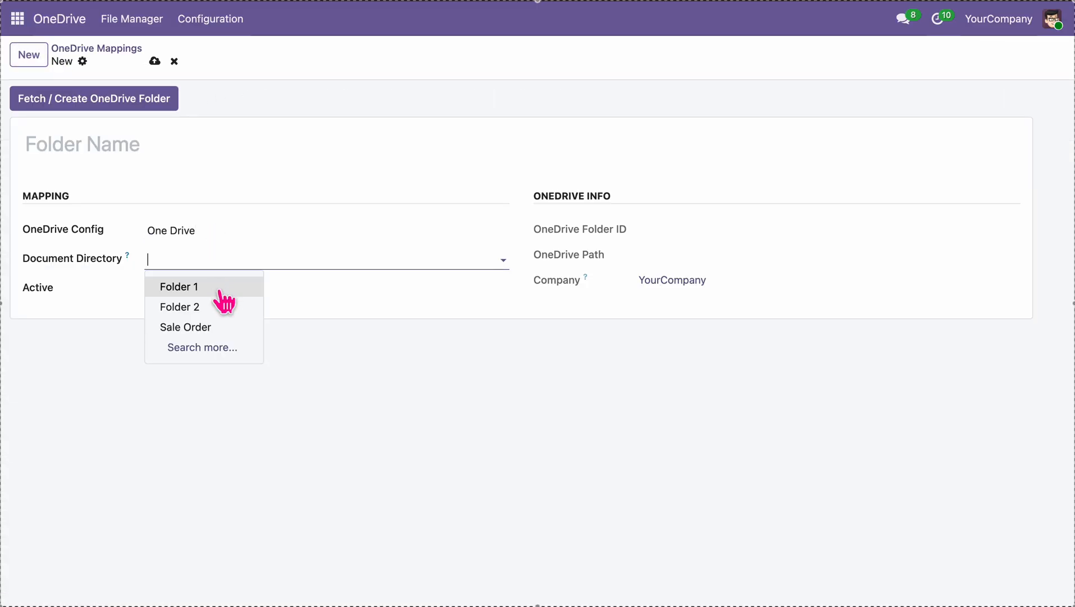
left_click(219, 327)
left_click(151, 147)
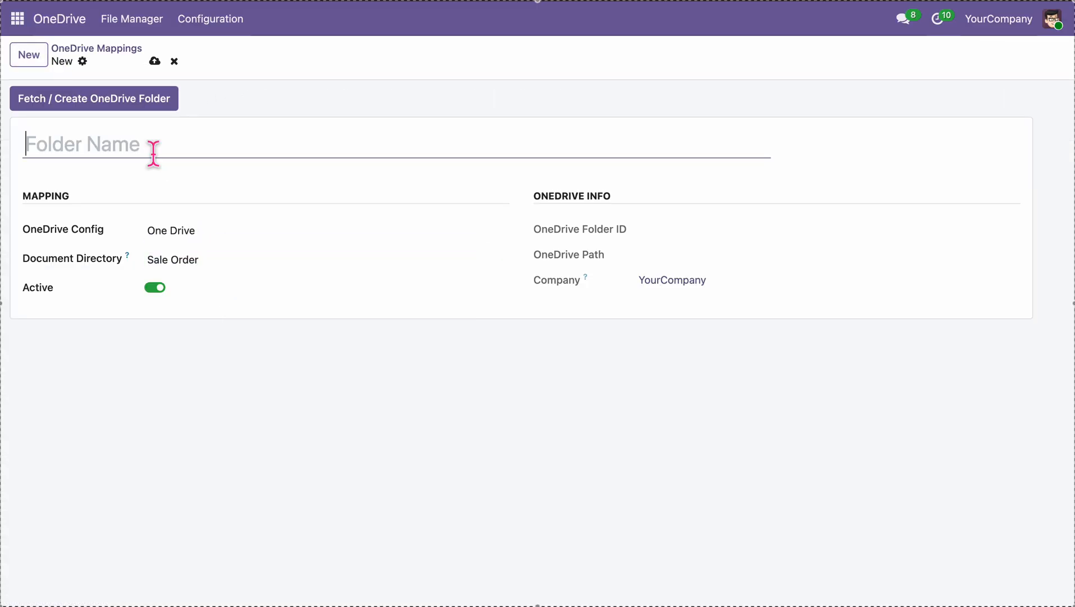
type("Sale Order")
left_click(154, 62)
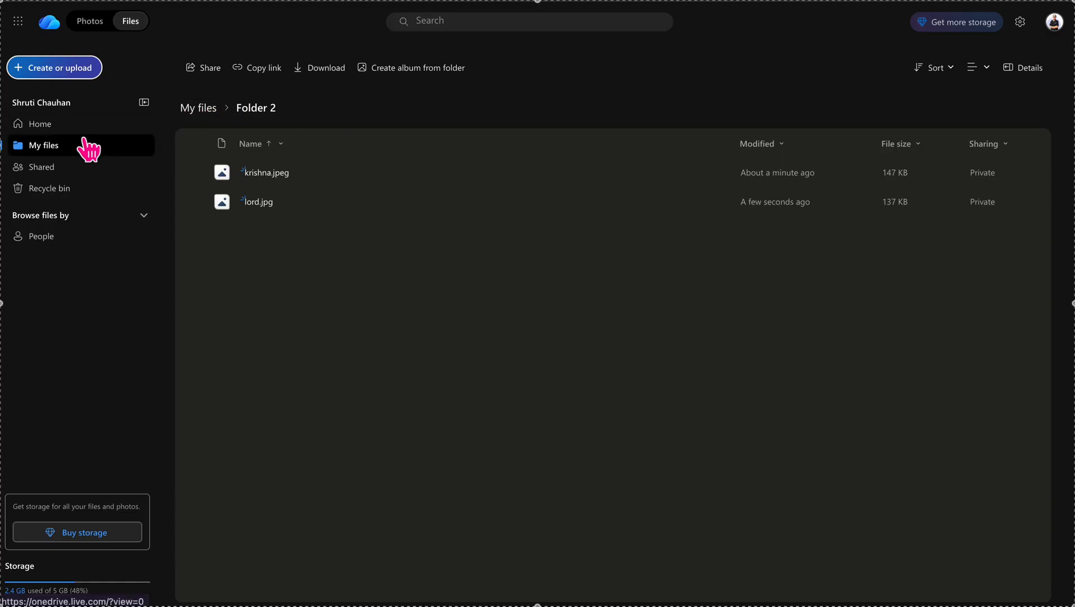
Check OneDrive's top-level files, then bring up the empty Folder Rules list
left_click(88, 148)
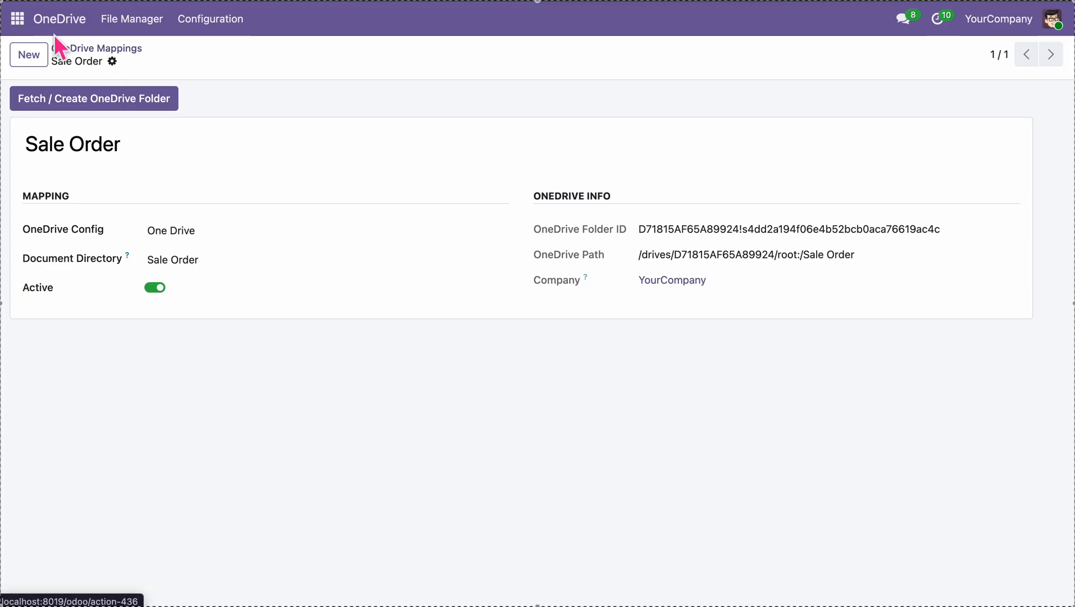
left_click(230, 25)
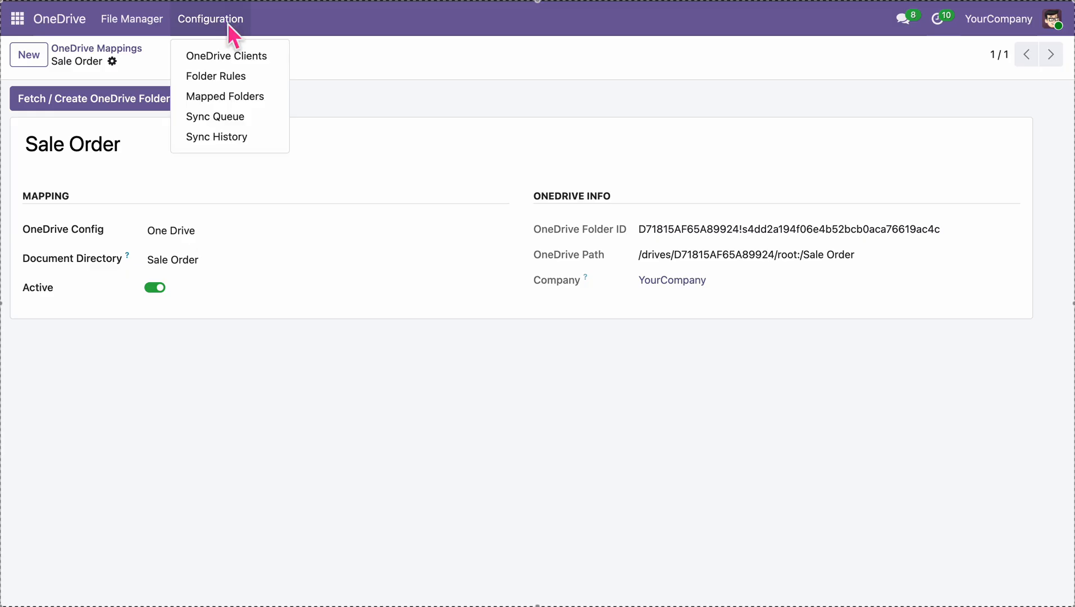
left_click(257, 79)
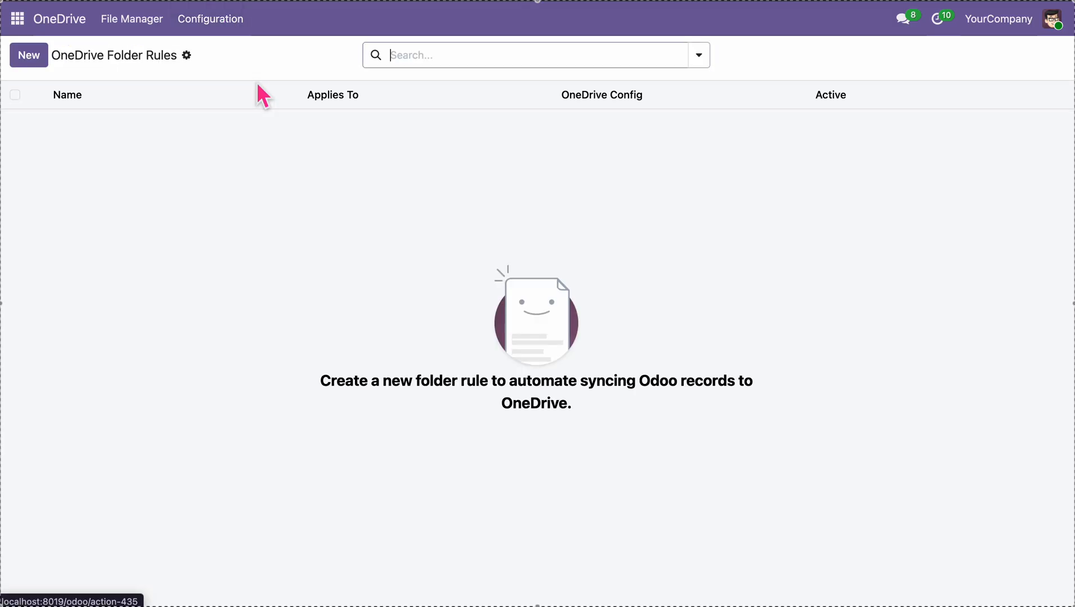
left_click(48, 59)
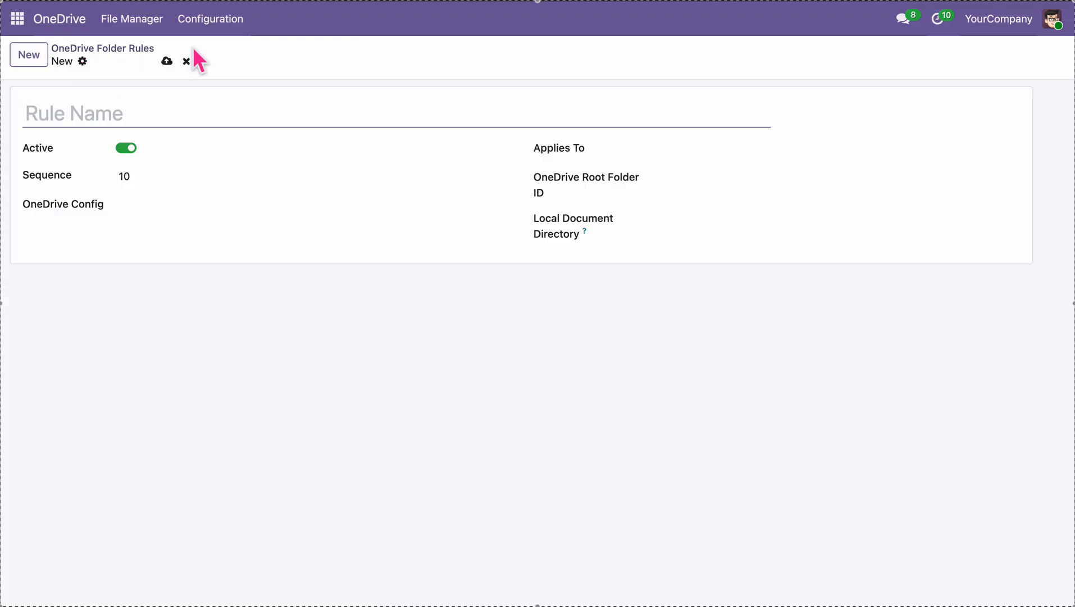
Name the new folder rule 'Sale order Rule' and choose the One Drive configuration
left_click(112, 118)
type("S")
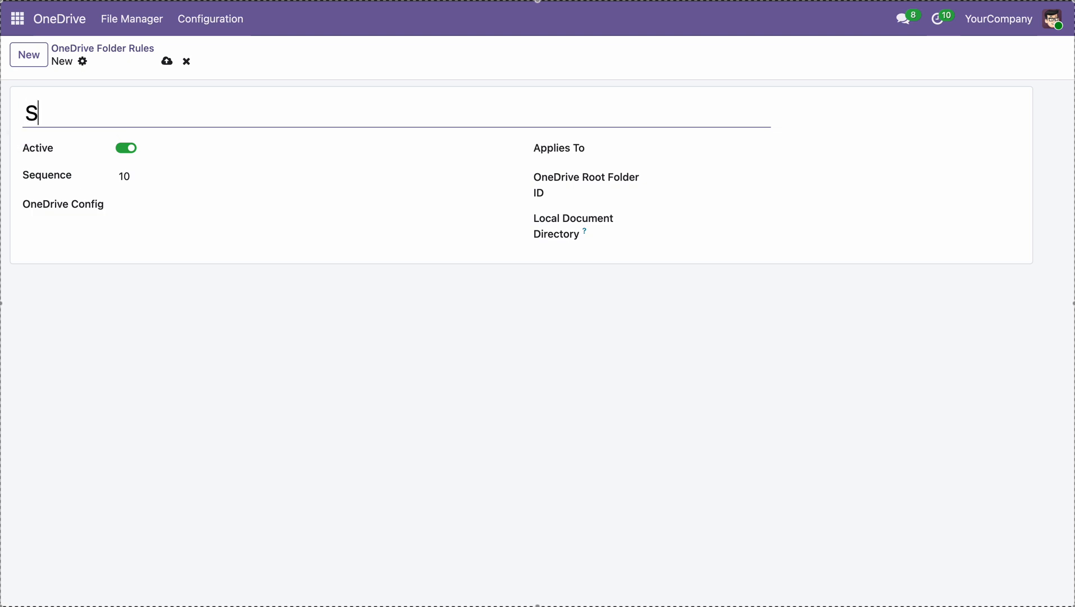
type("ale order ")
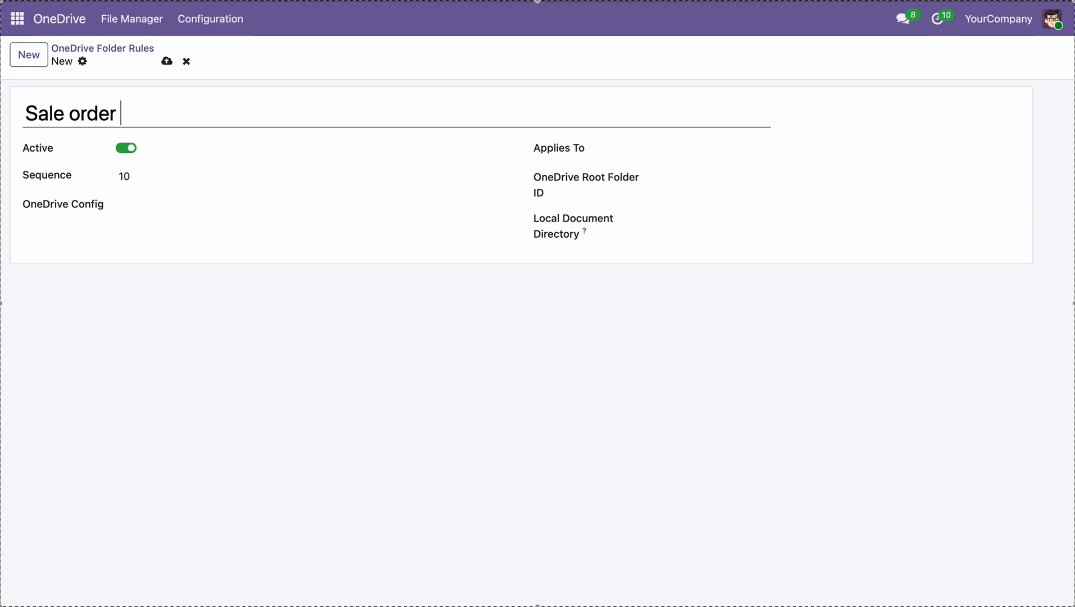
type("Rule")
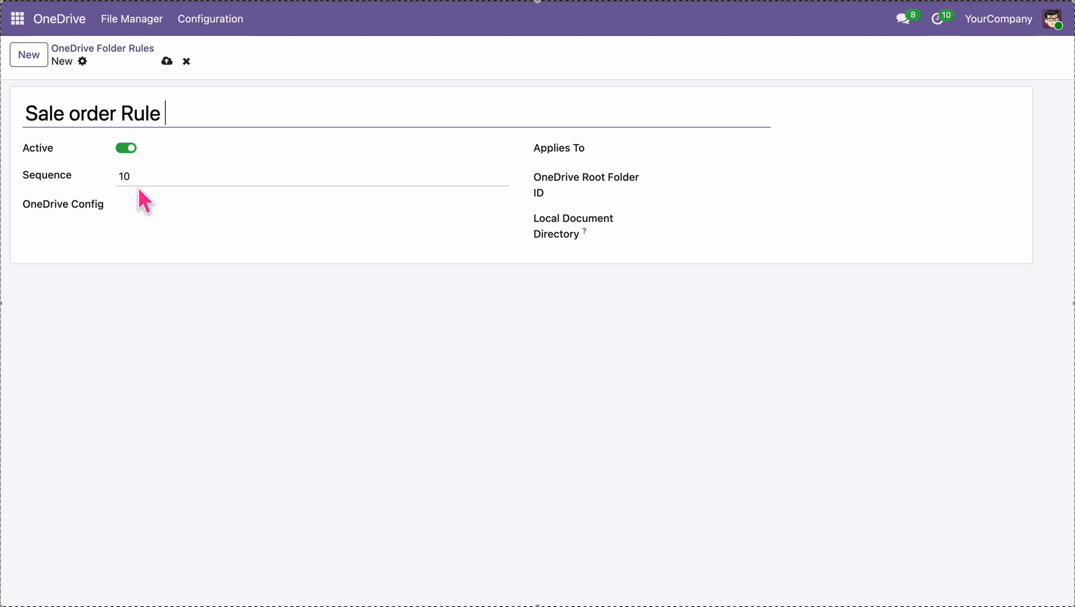
left_click(154, 206)
left_click(174, 234)
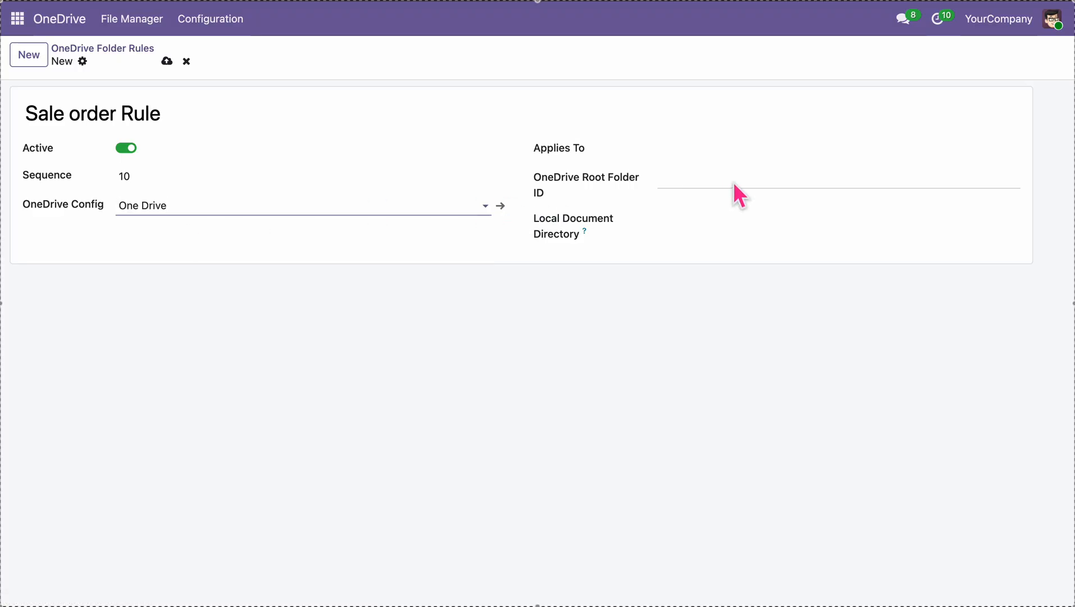
Make the rule apply to Sales Order with Sale Order as local document directory, and save
left_click(741, 158)
type("sale ord")
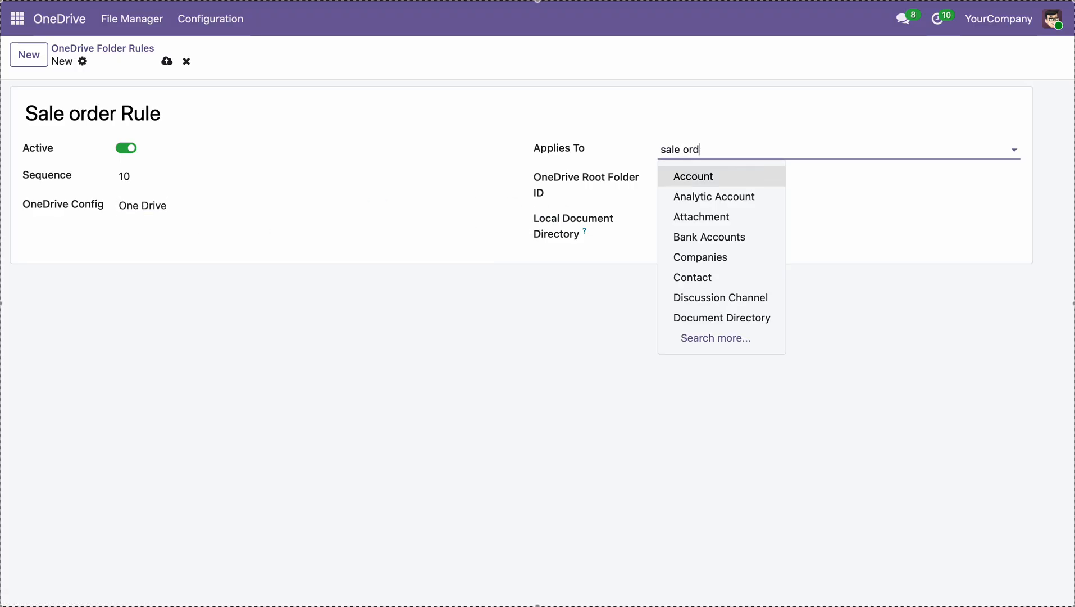
type("er")
key("BackSpace")
key("BackSpace")
key("BackSpace")
key("BackSpace")
key("BackSpace")
key("BackSpace")
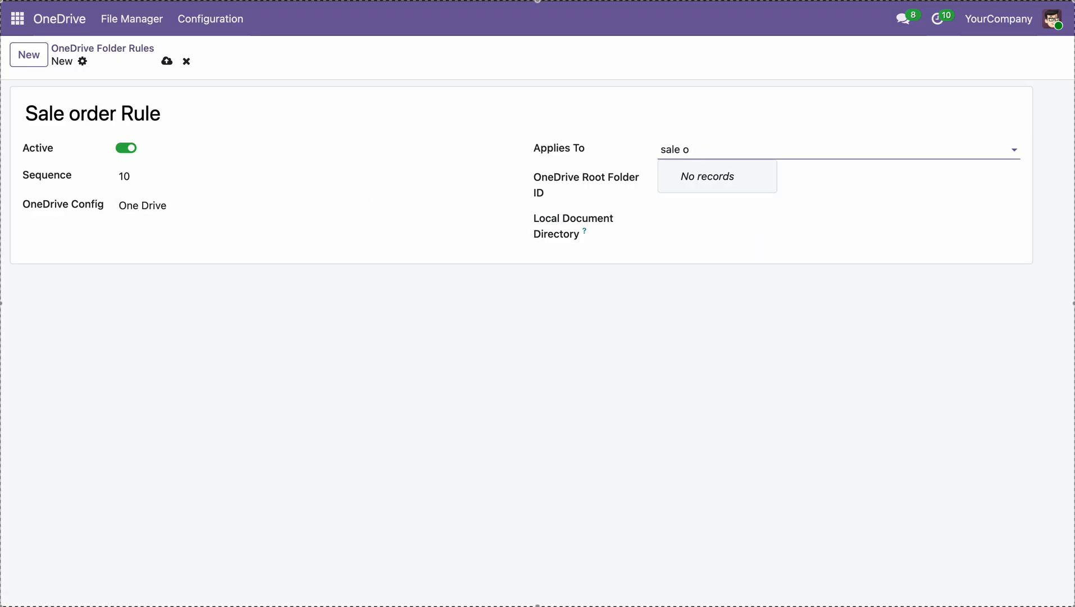
left_click(702, 175)
left_click(702, 185)
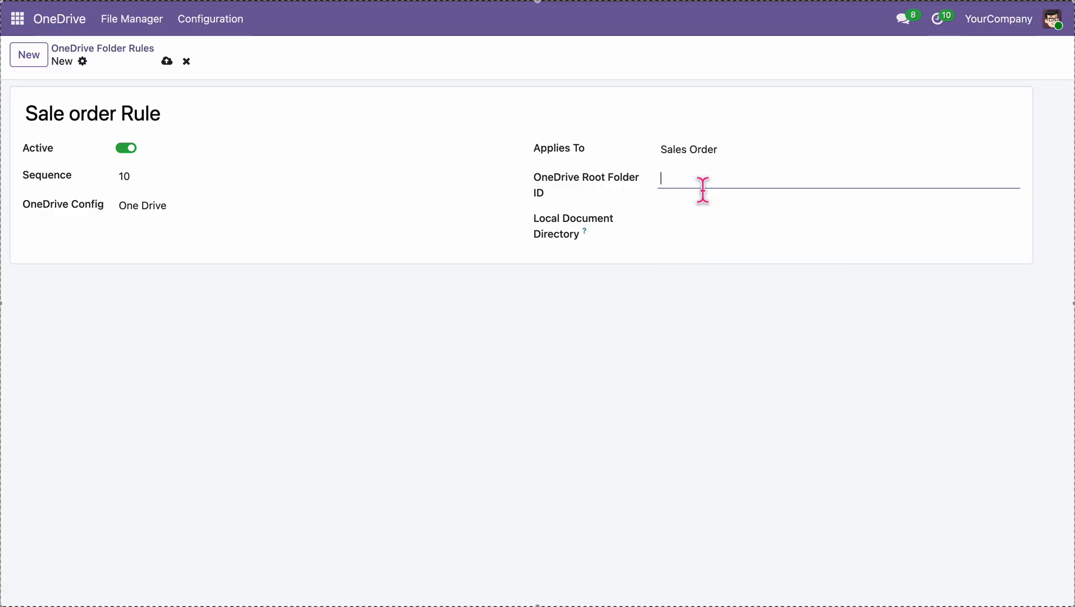
left_click(702, 219)
left_click(713, 286)
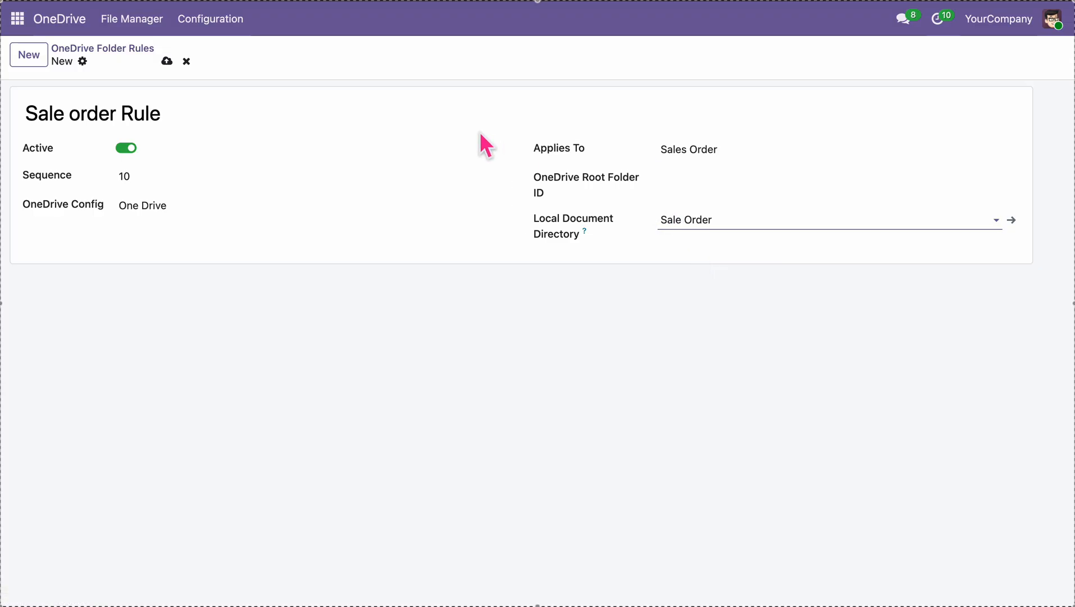
left_click(167, 61)
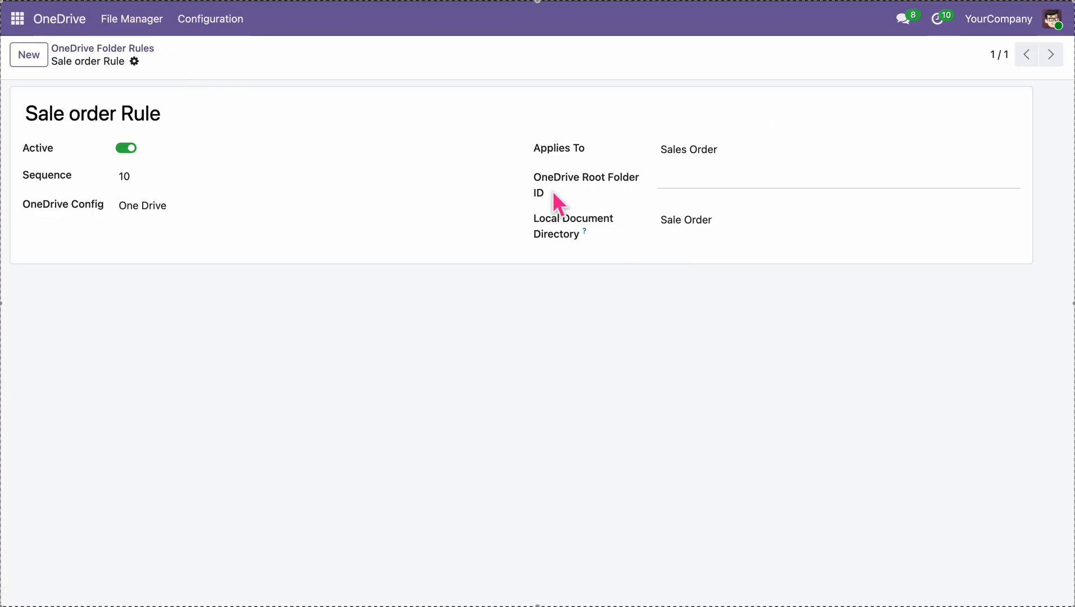
left_click_drag(530, 178, 550, 192)
left_click(210, 18)
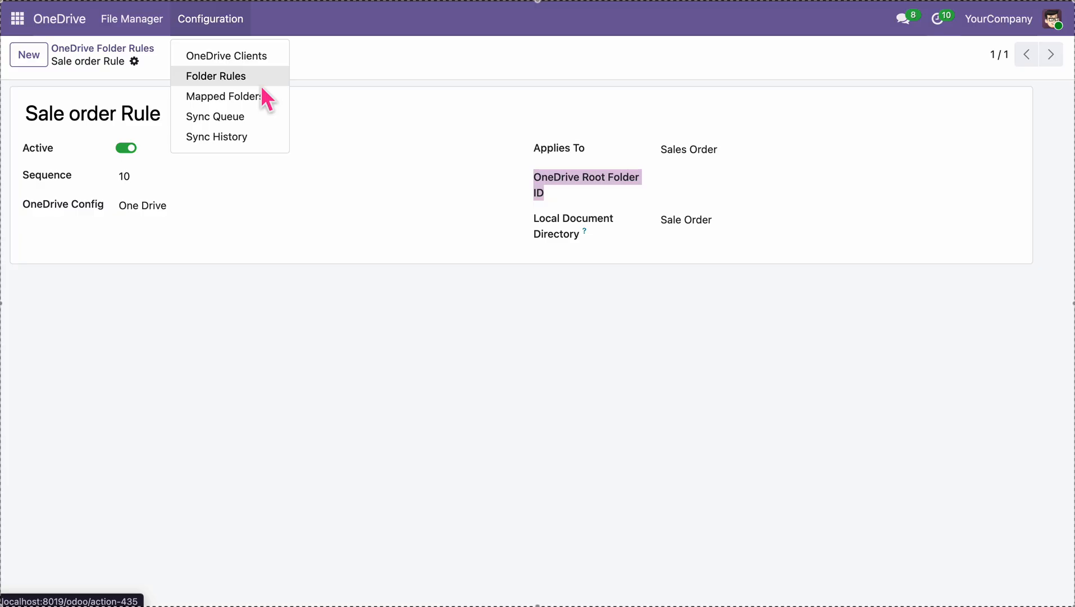
Paste the Sale Order mapped folder's ID into the Sale order Rule's Root Folder ID and save
left_click(269, 97)
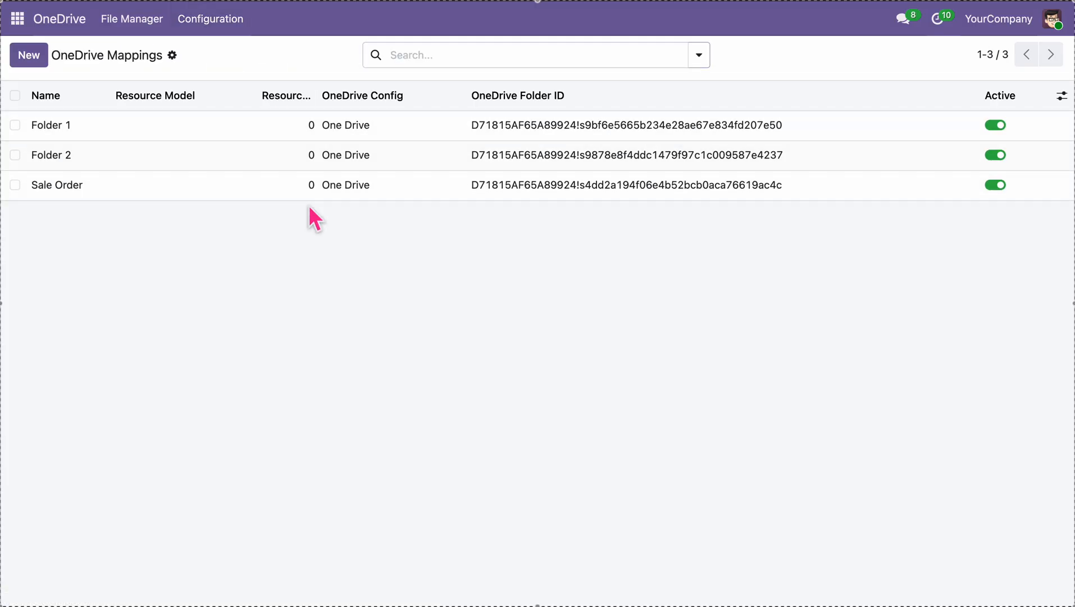
left_click(304, 190)
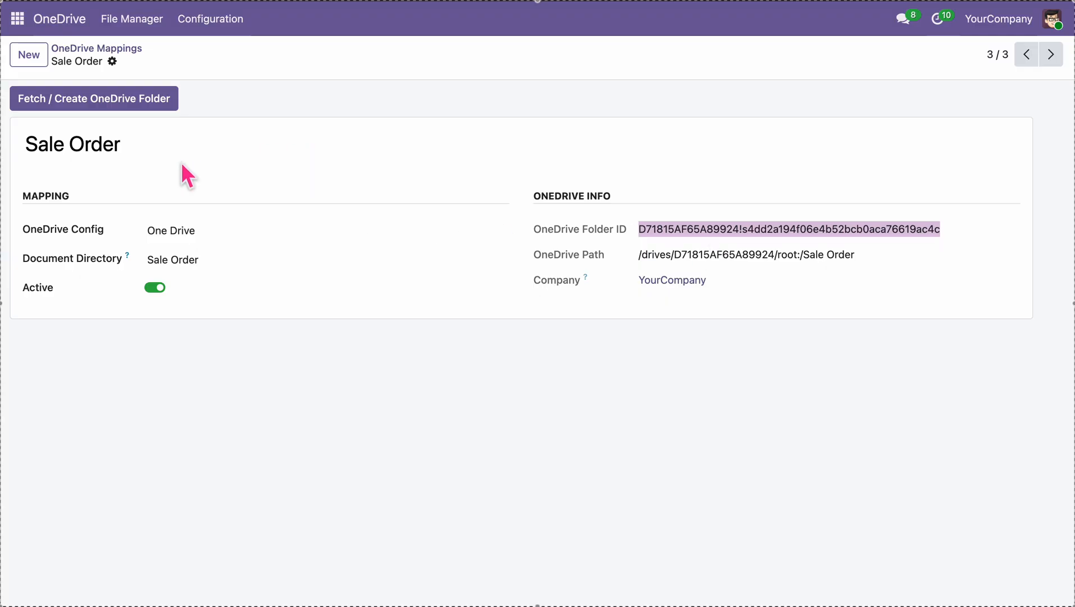
left_click(228, 29)
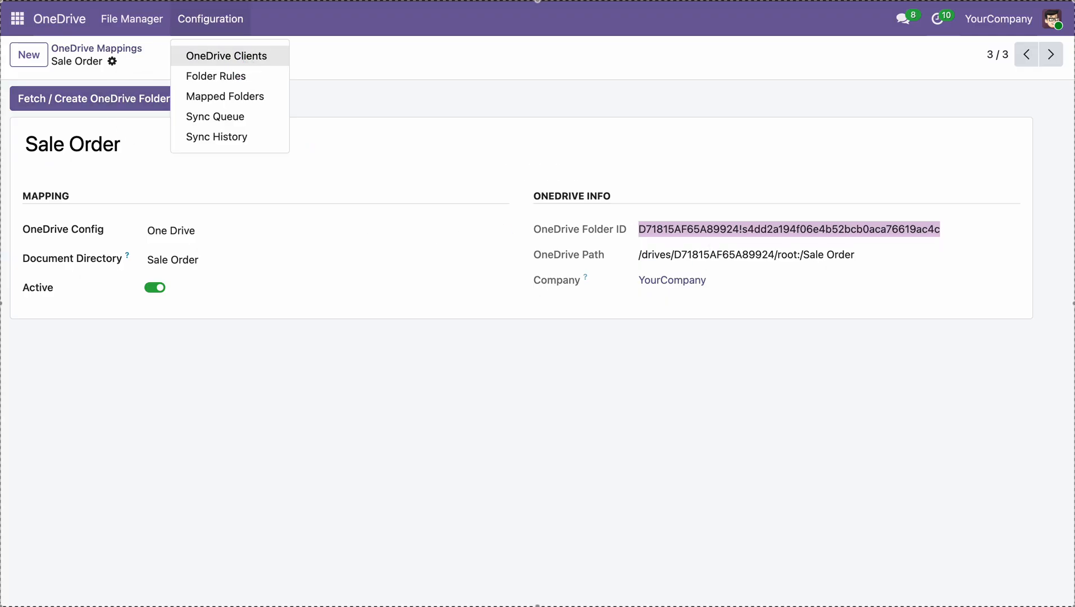
left_click(257, 79)
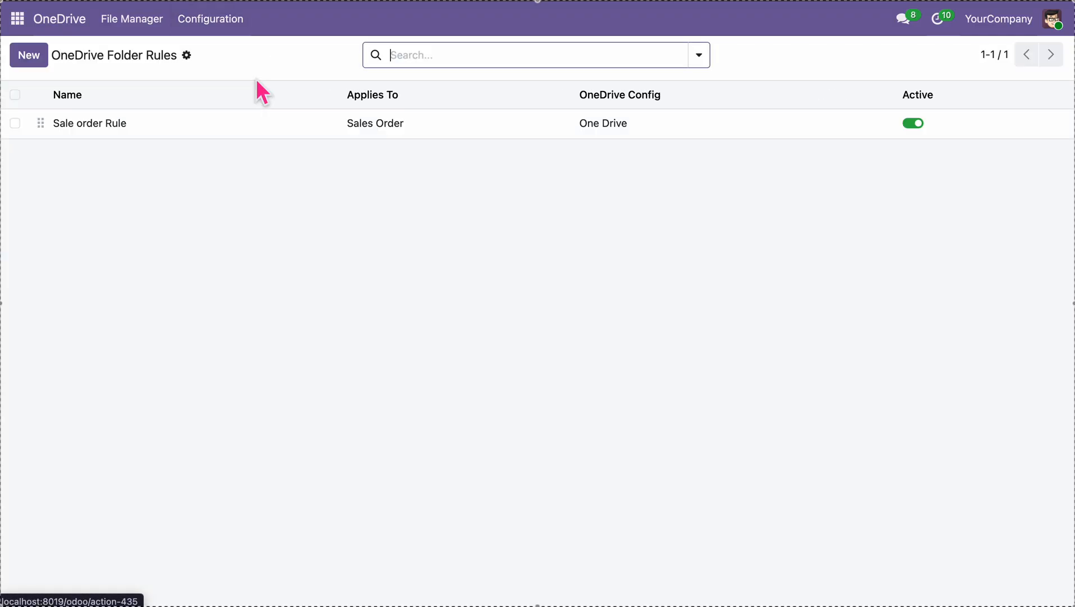
left_click(290, 135)
left_click(705, 185)
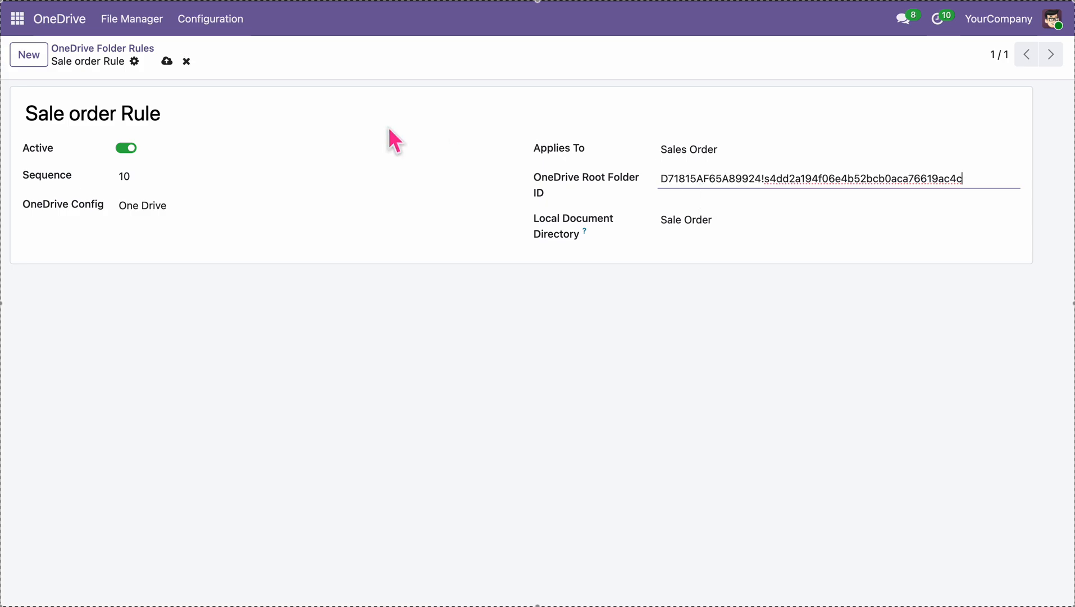
left_click(167, 65)
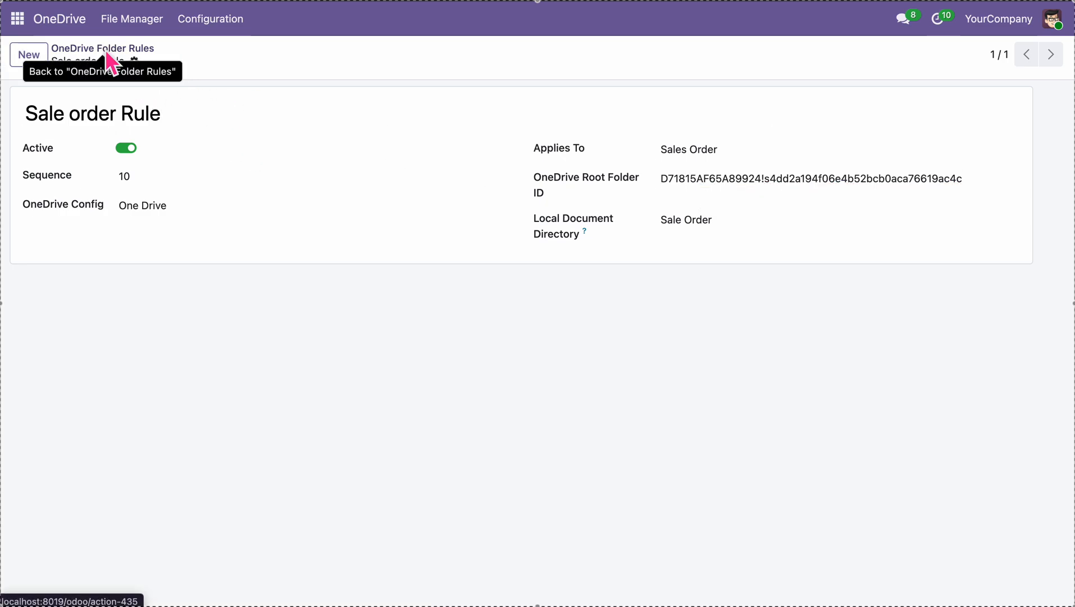
left_click(17, 19)
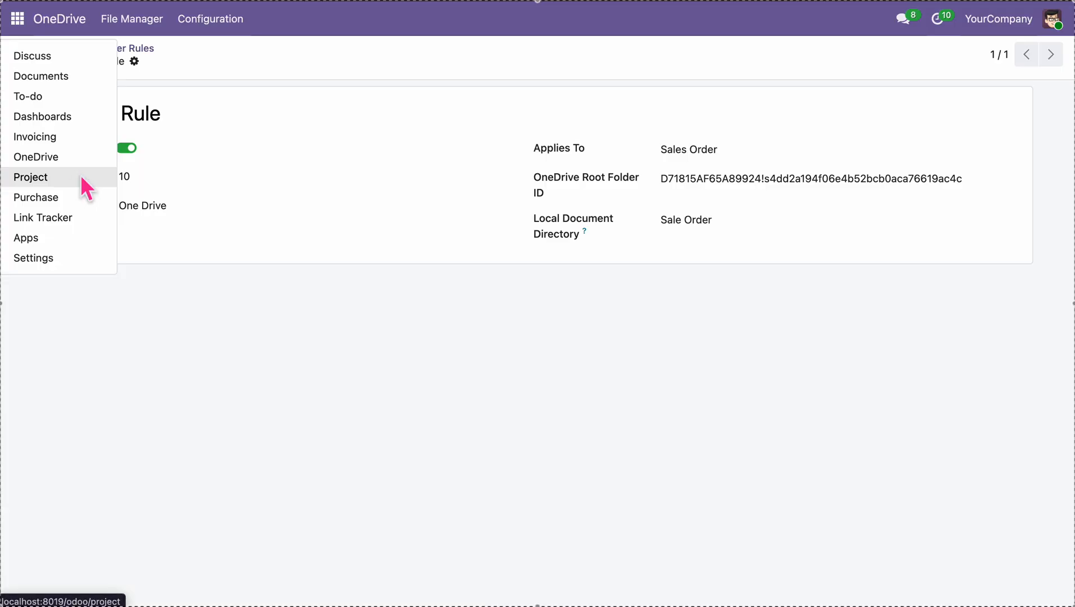
Open sales order S00022 from the Sales app
left_click(55, 243)
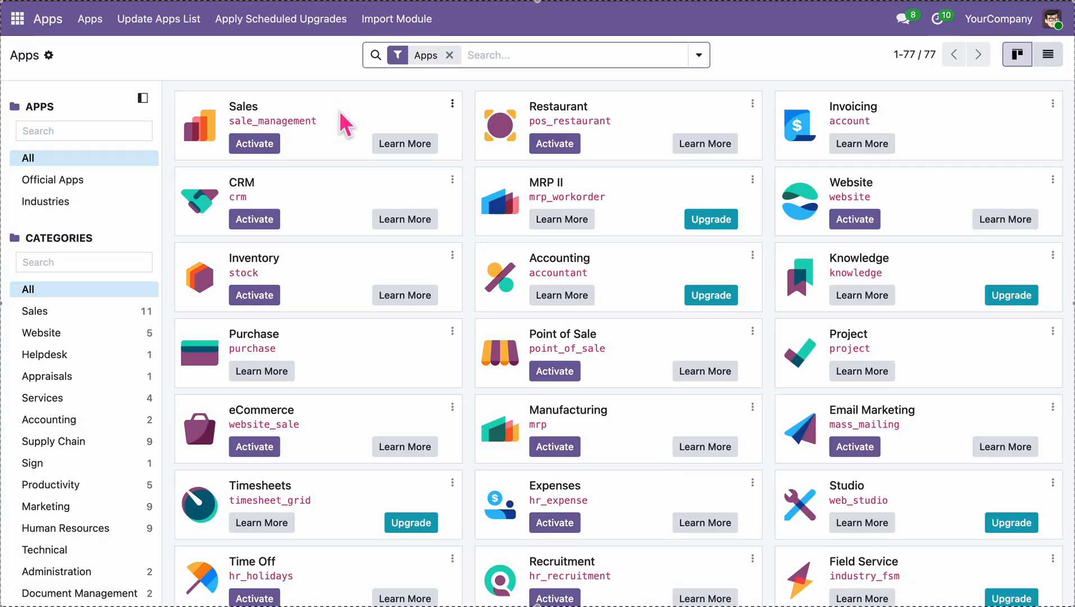
left_click(17, 18)
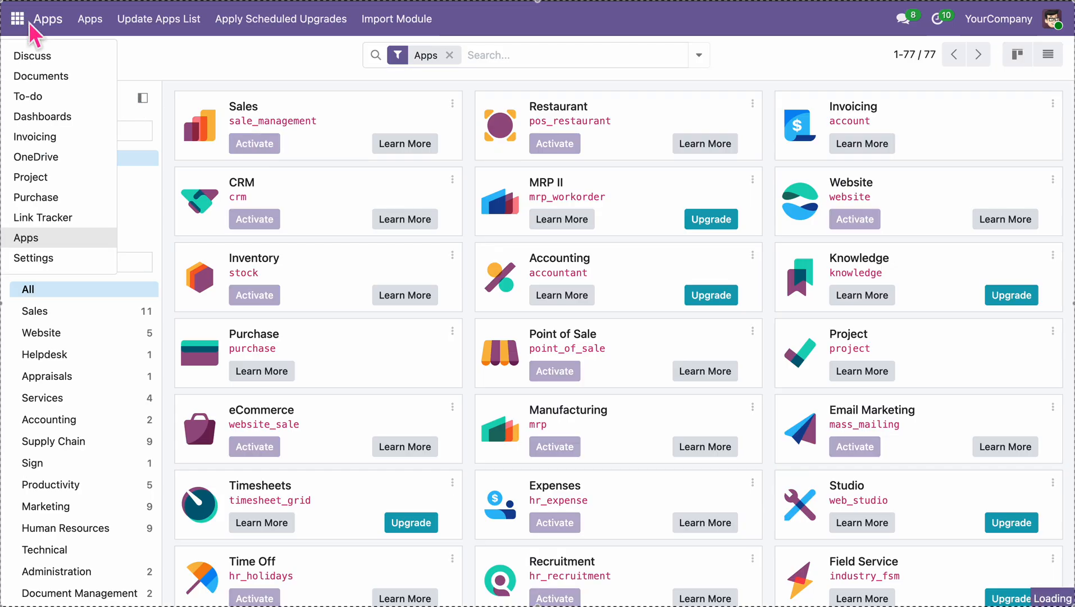
left_click(30, 51)
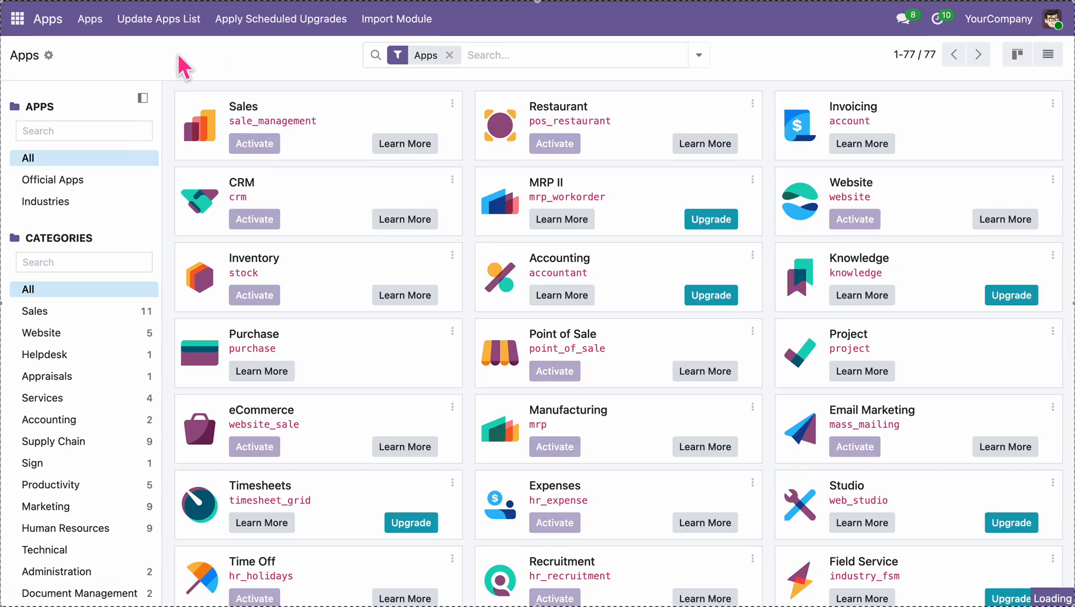
left_click(17, 19)
left_click(70, 119)
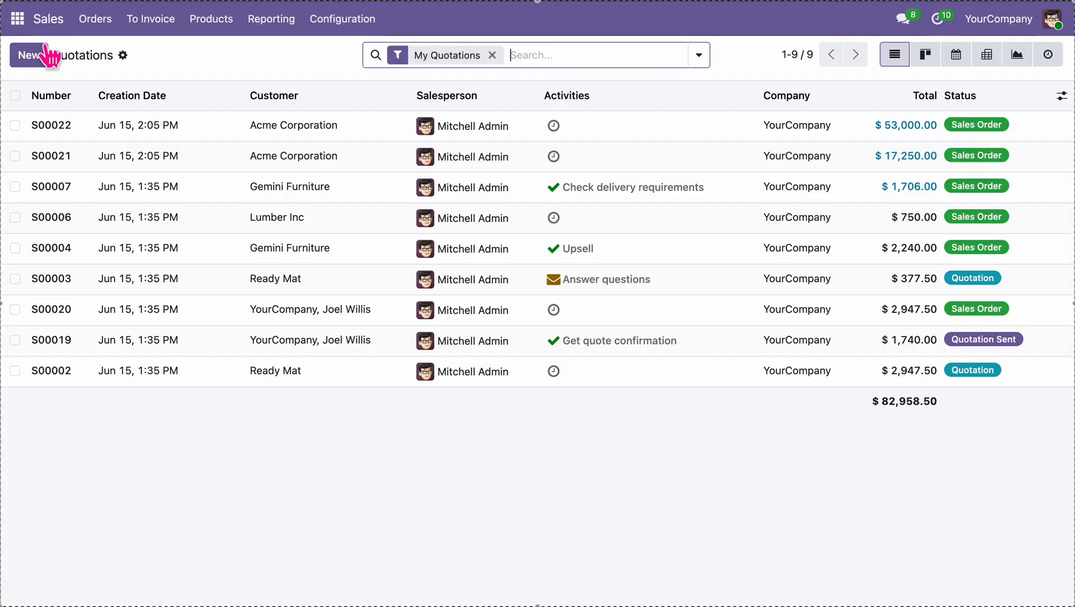
left_click(197, 137)
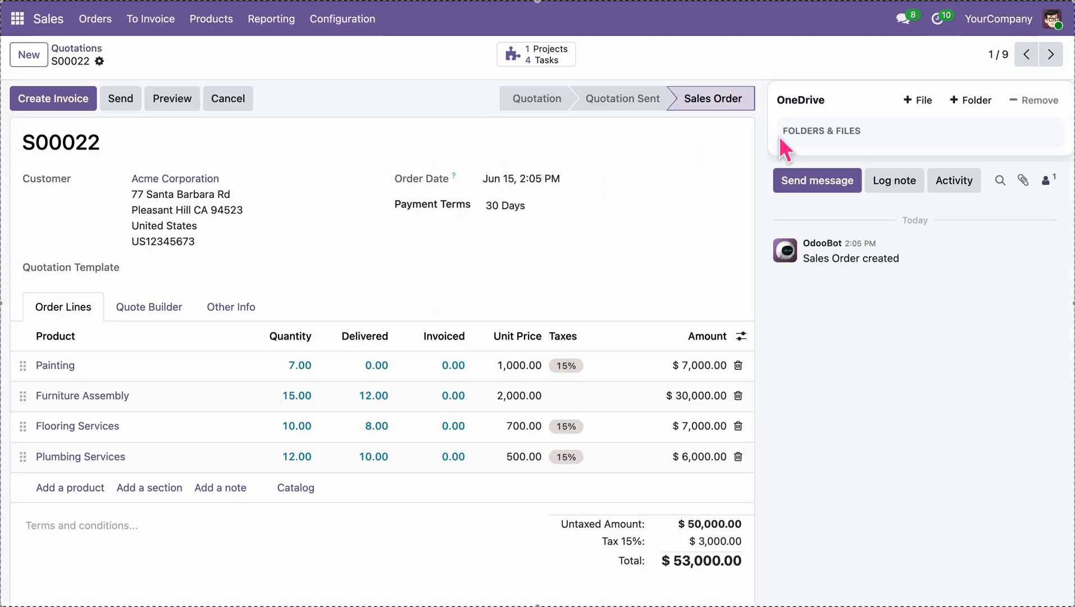
Upload lord.jpg and krishna.jpeg to the order's OneDrive folder
left_click(924, 100)
left_click(449, 224)
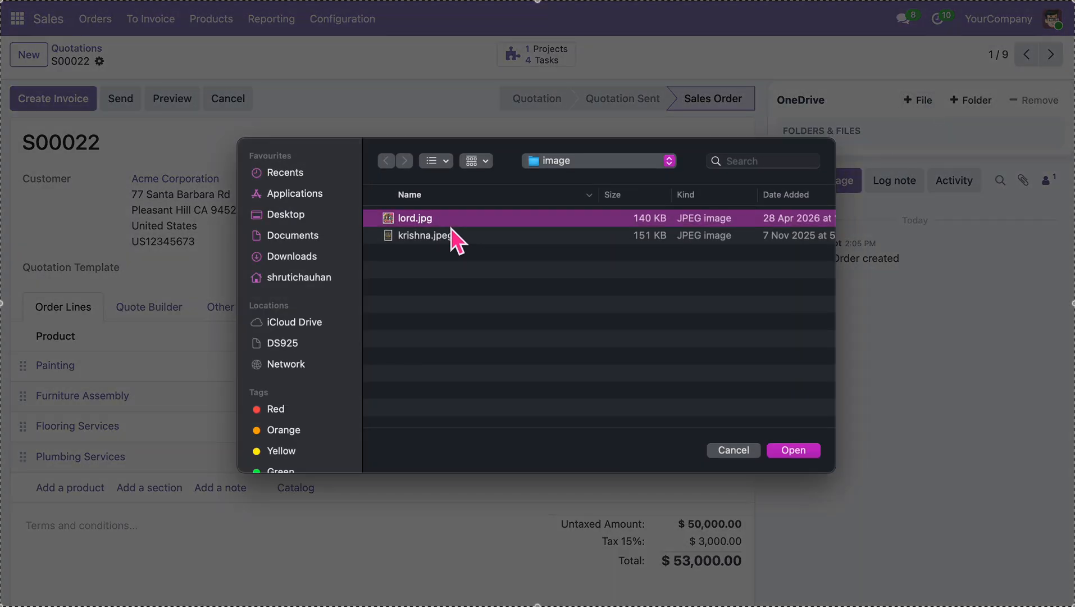
left_click(453, 236, "shift")
left_click(798, 452)
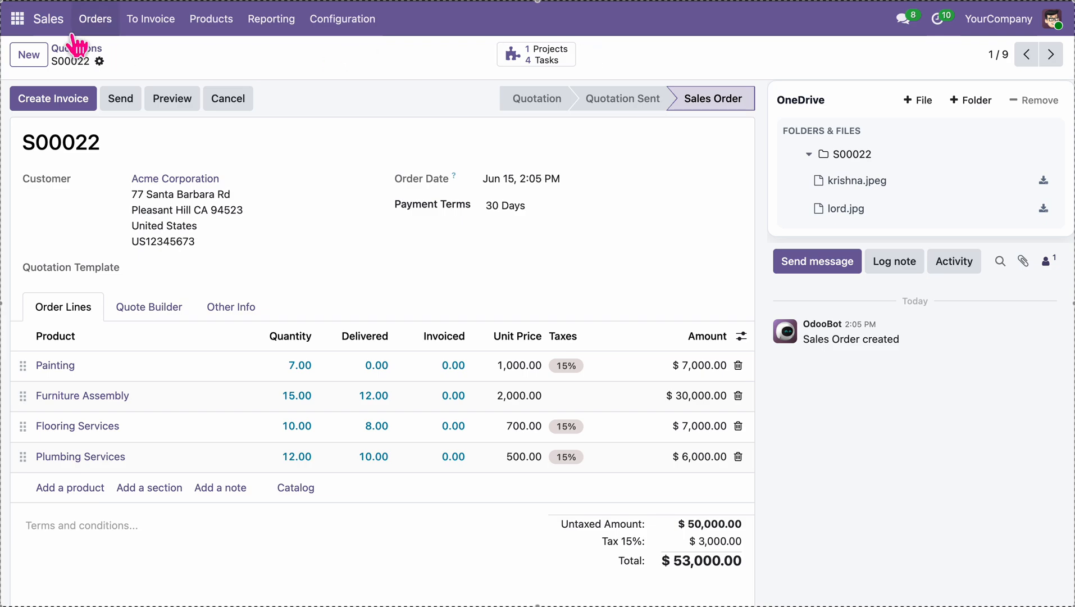
Check the OneDrive sync queue from the OneDrive app
left_click(18, 19)
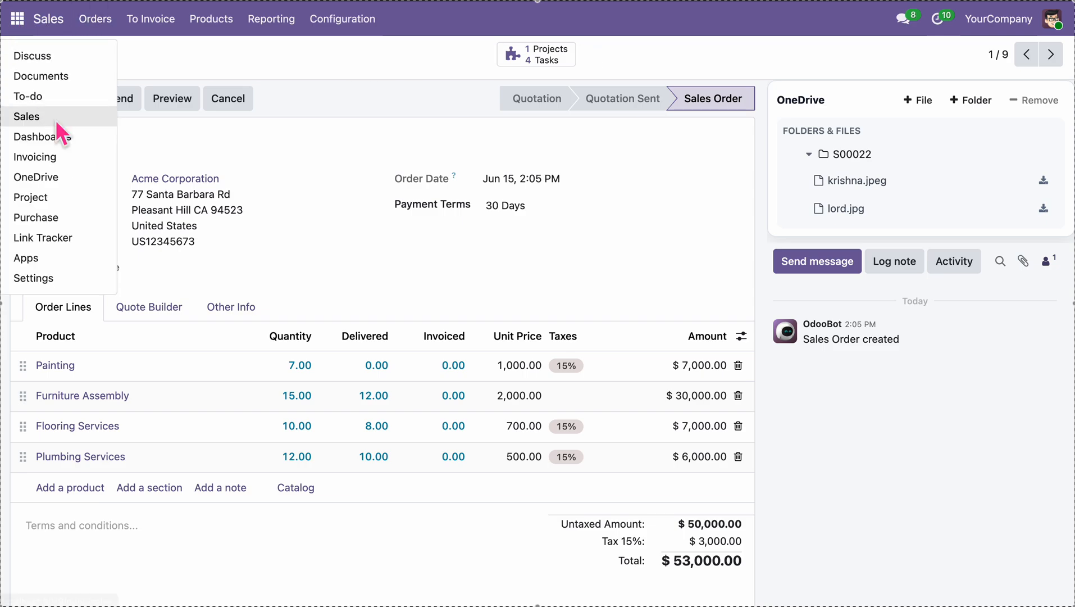
left_click(67, 175)
left_click(216, 33)
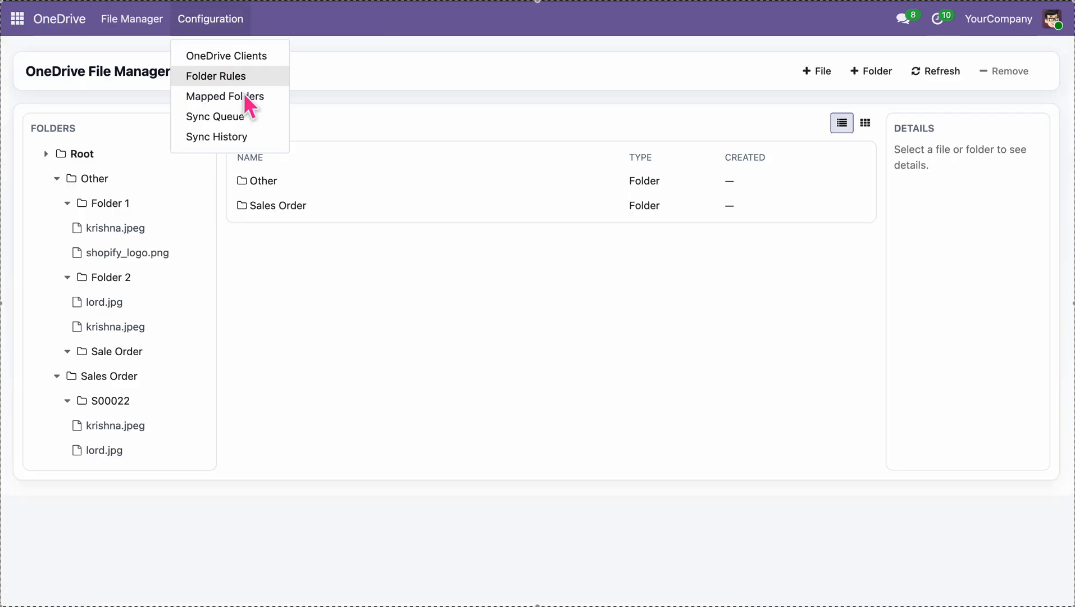
left_click(247, 117)
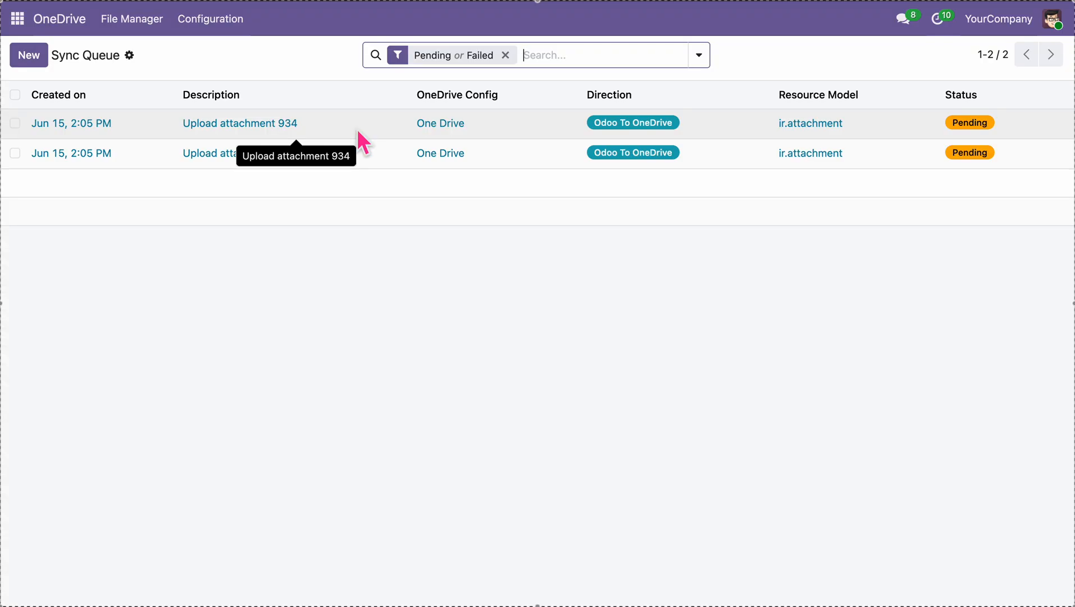
Expand Sales Order > S00022 in the File Manager to list krishna.jpeg and lord.jpg
left_click(115, 27)
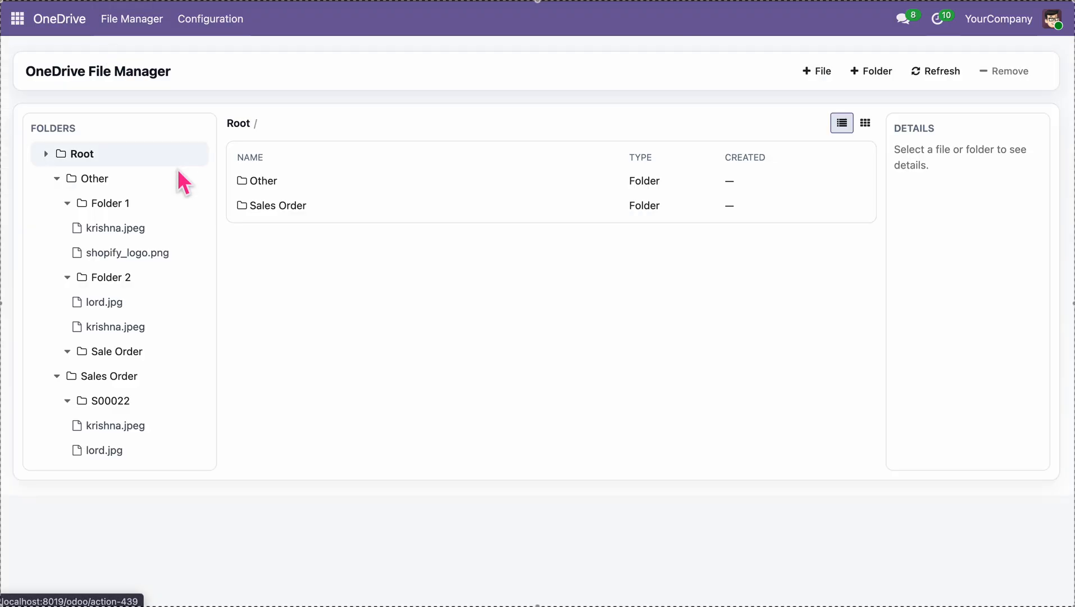
left_click(112, 378)
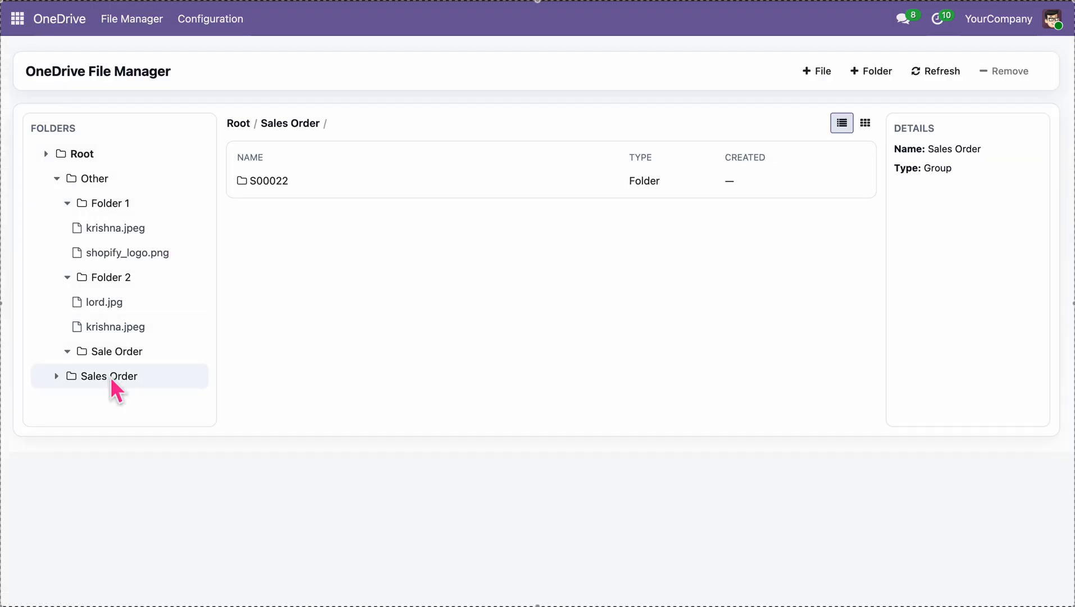
left_click(110, 377)
left_click(130, 401)
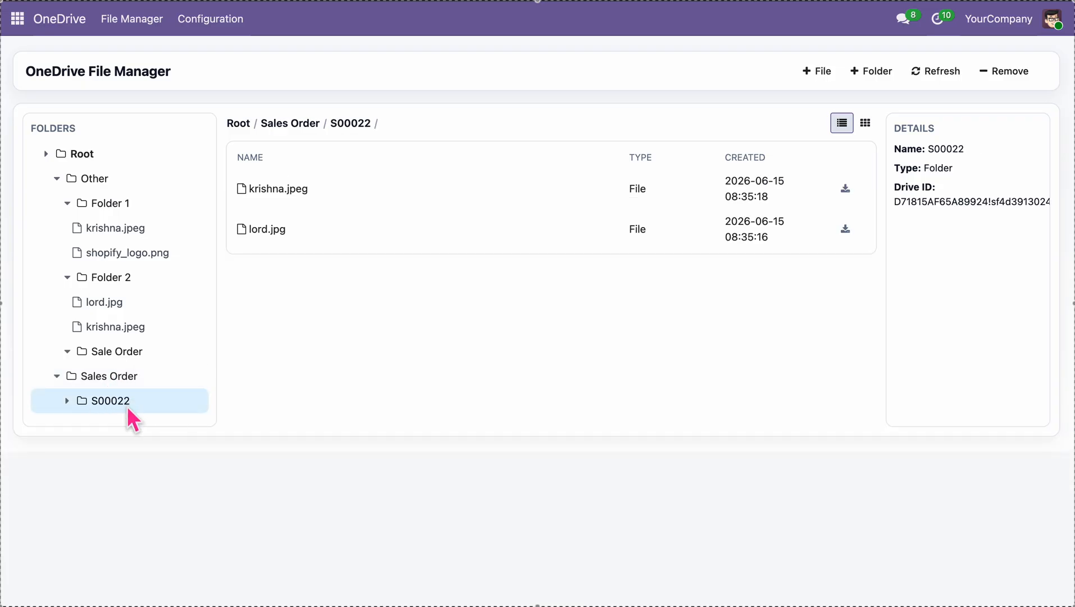
left_click(127, 405)
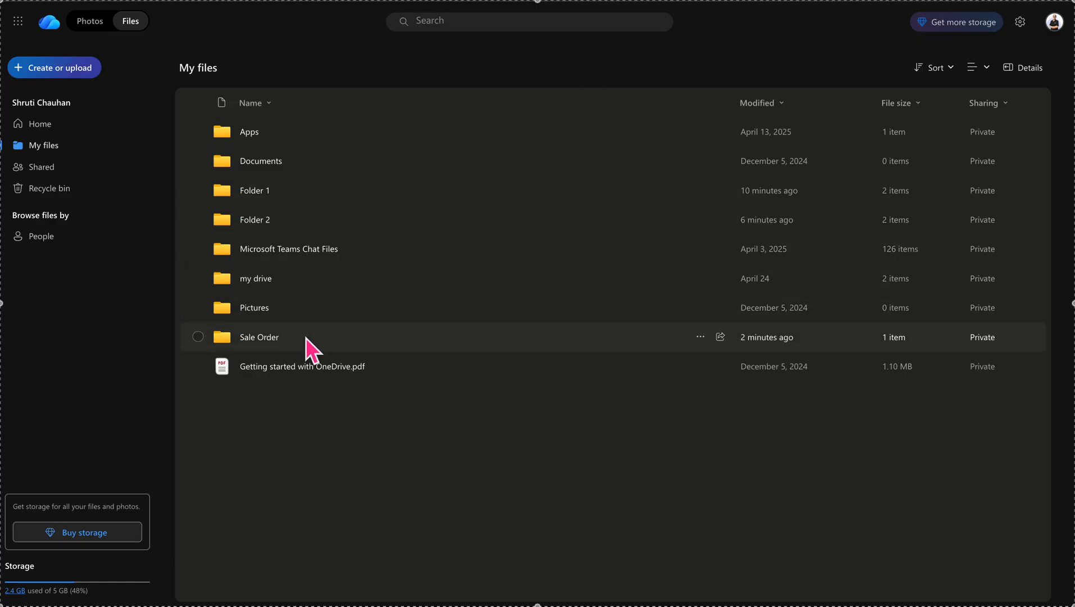
Open the Sale Order folder, then its S00022 subfolder, in OneDrive web
double_click(305, 338)
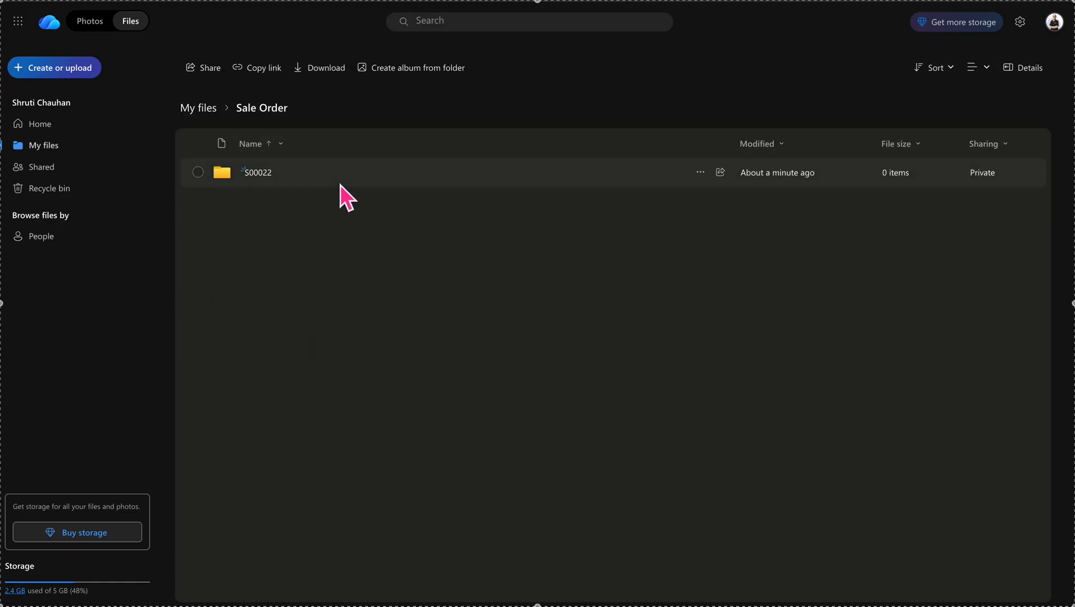
double_click(340, 184)
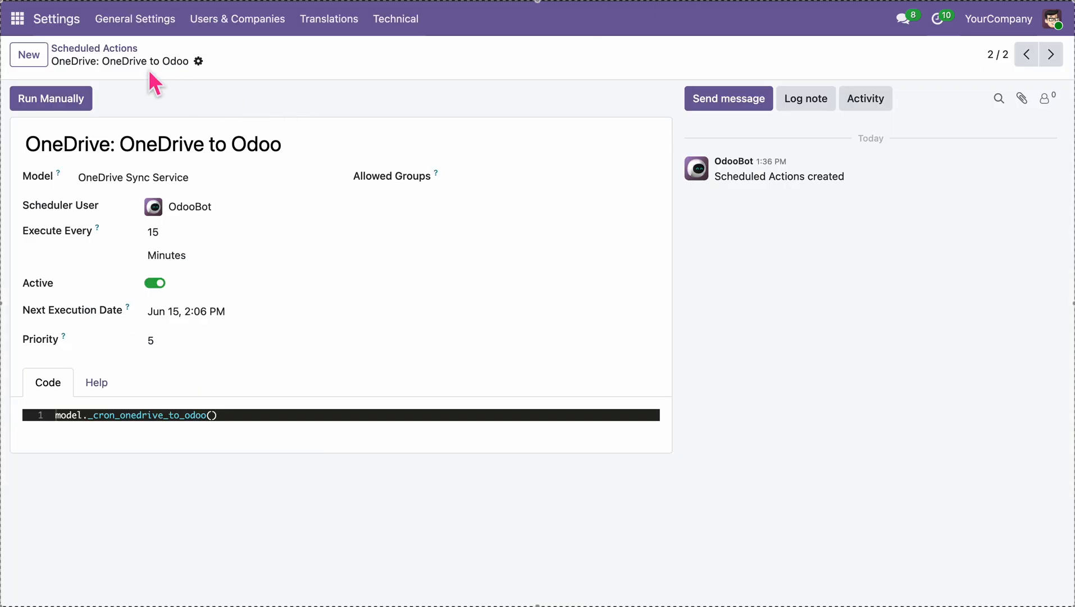
Manually run the 'OneDrive: Odoo to OneDrive' scheduled action and reload the OneDrive folder page
left_click(118, 51)
left_click(163, 121)
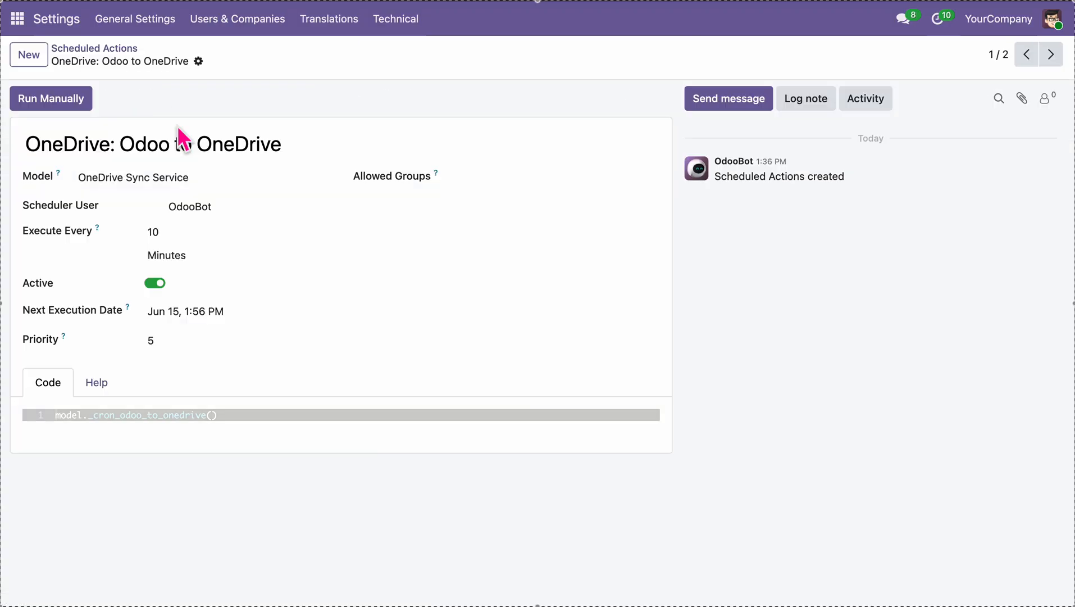
left_click(31, 93)
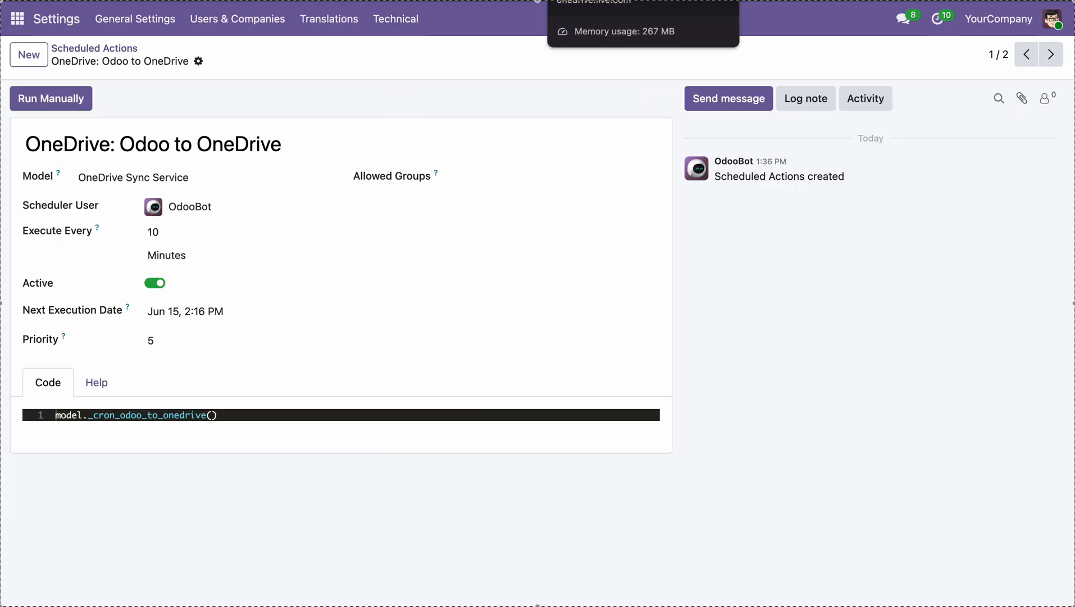
left_click(584, 0)
key("super+r")
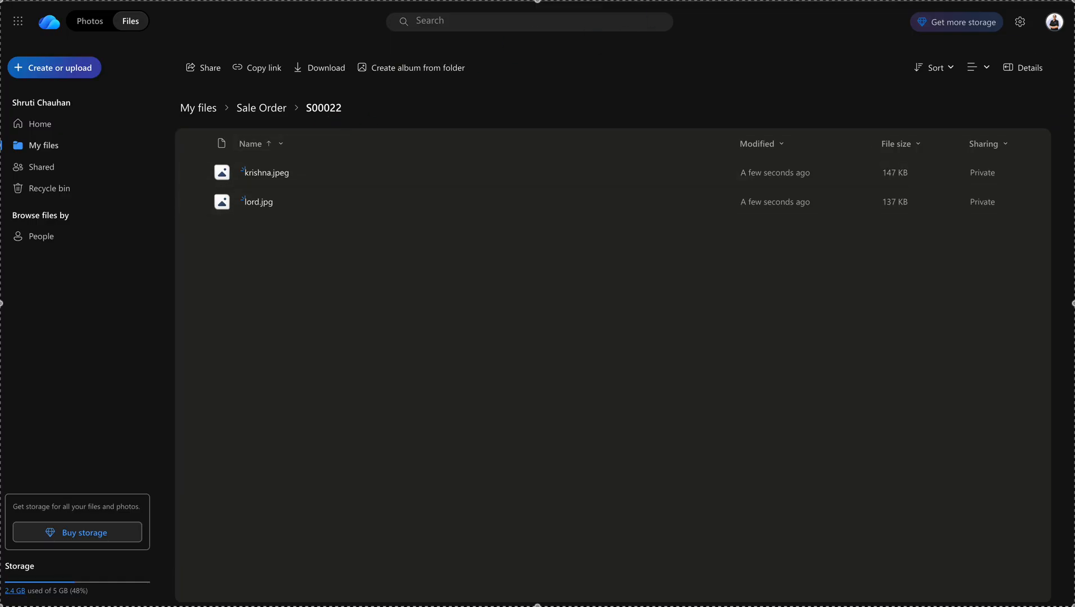
Switch back to the Odoo tab and bring up the apps list
key("ctrl+Tab")
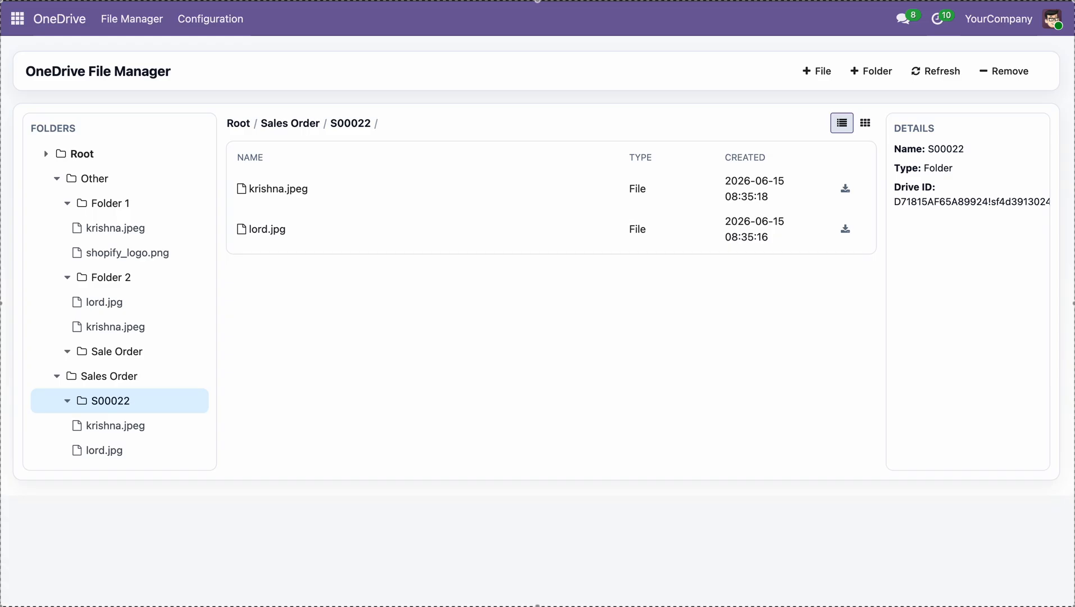
left_click(17, 21)
Upload sh_structure.py from the Desktop to sales order S00021's OneDrive folder
left_click(75, 116)
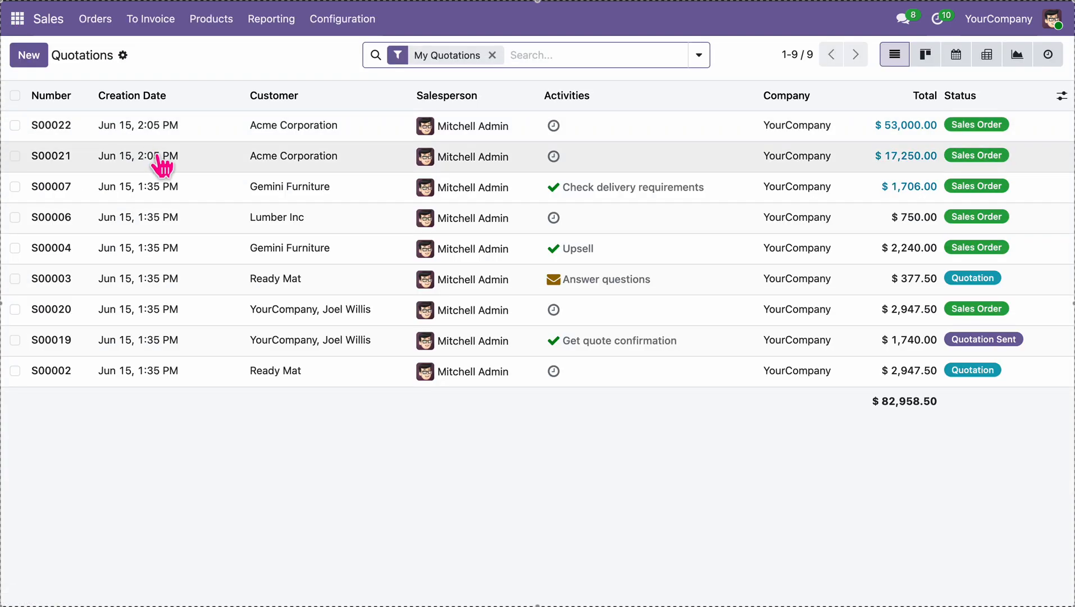
left_click(162, 165)
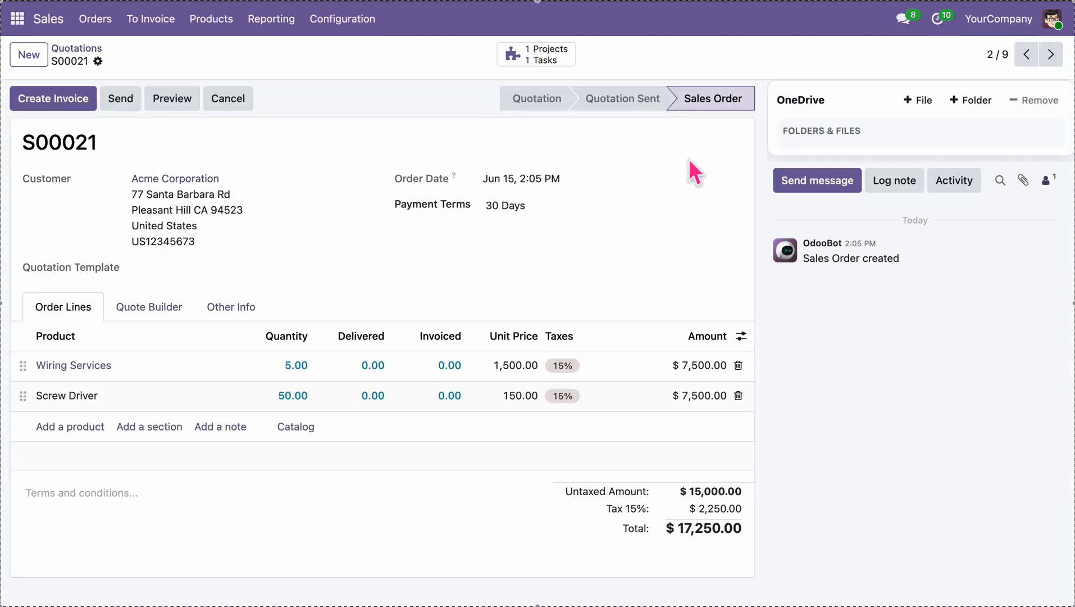
left_click(922, 101)
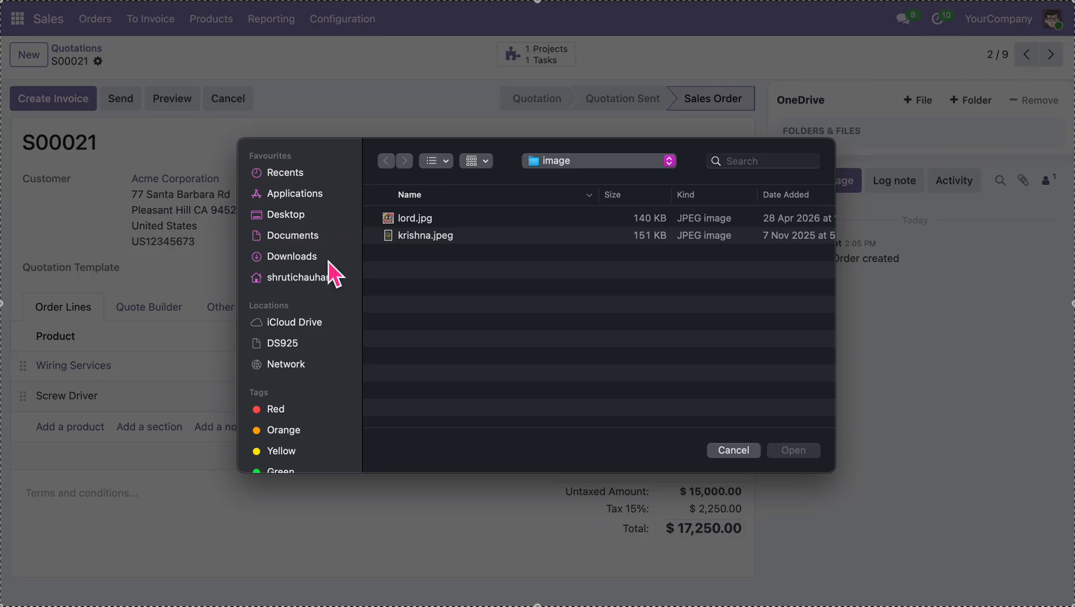
left_click(300, 230)
left_click(300, 217)
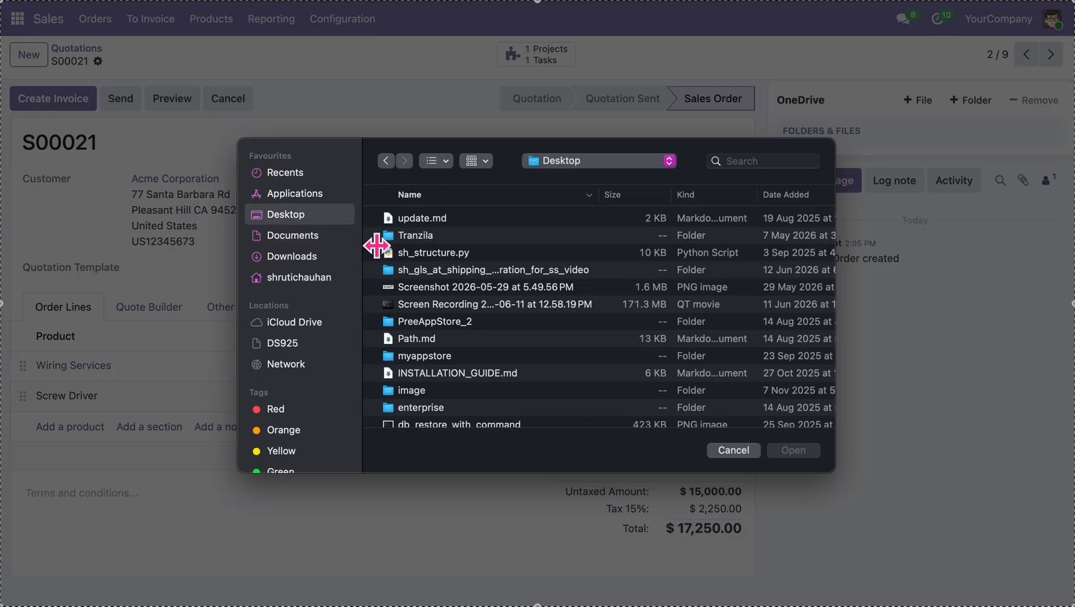
double_click(448, 260)
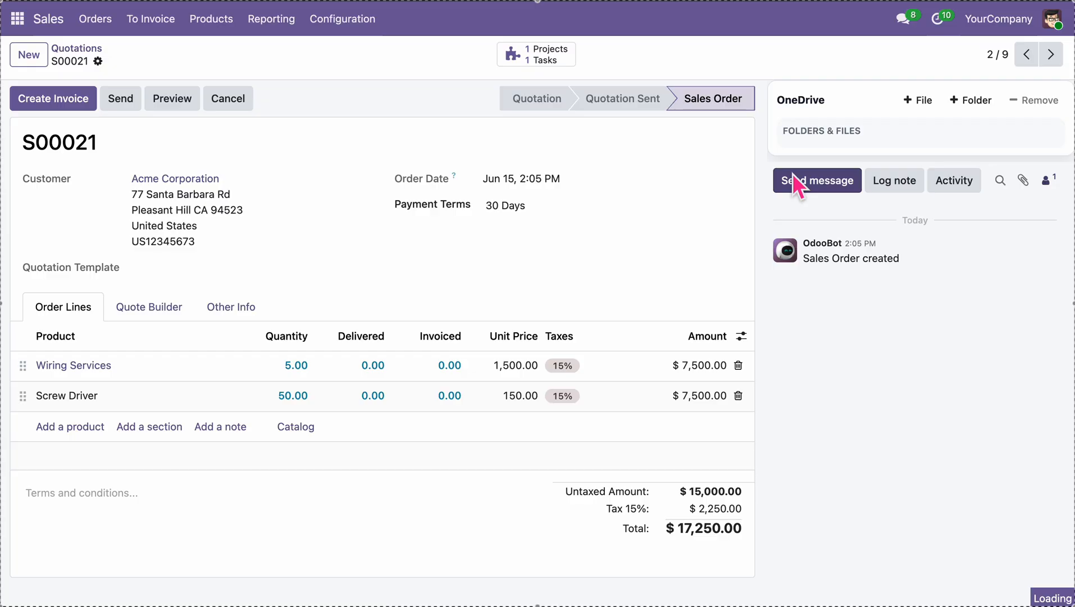
double_click(71, 146)
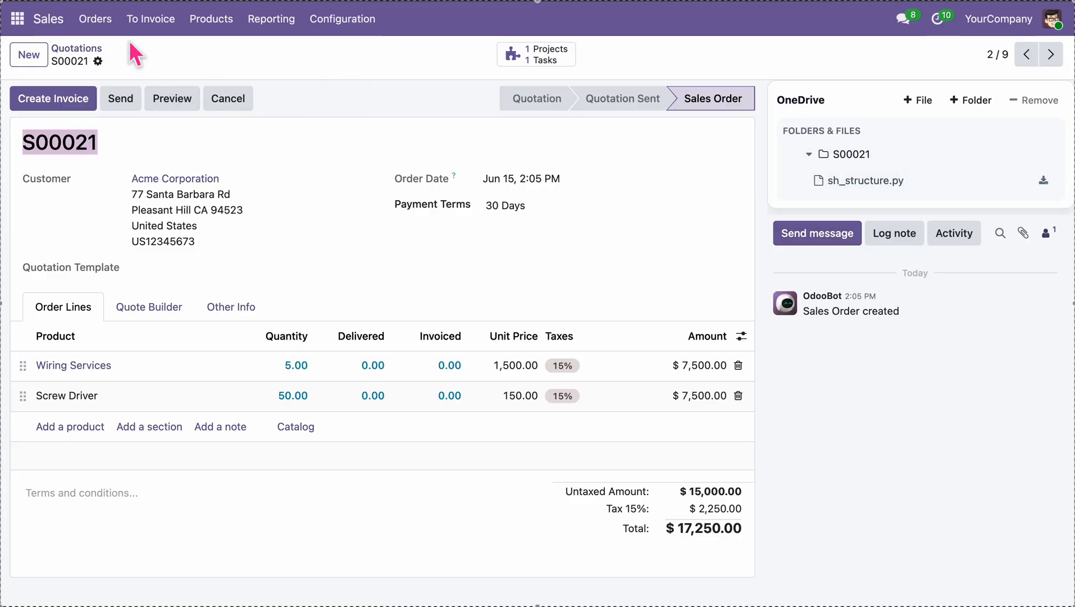
Check the OneDrive file manager, then manually run the 'OneDrive: Odoo to OneDrive' scheduled action
left_click(18, 19)
left_click(59, 180)
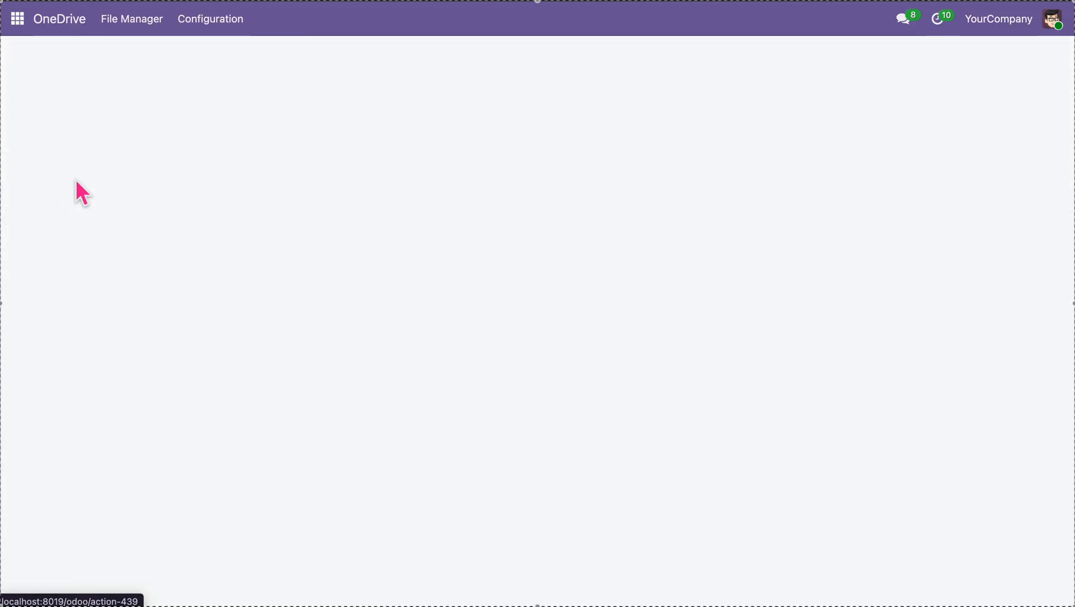
left_click(225, 18)
left_click(246, 126)
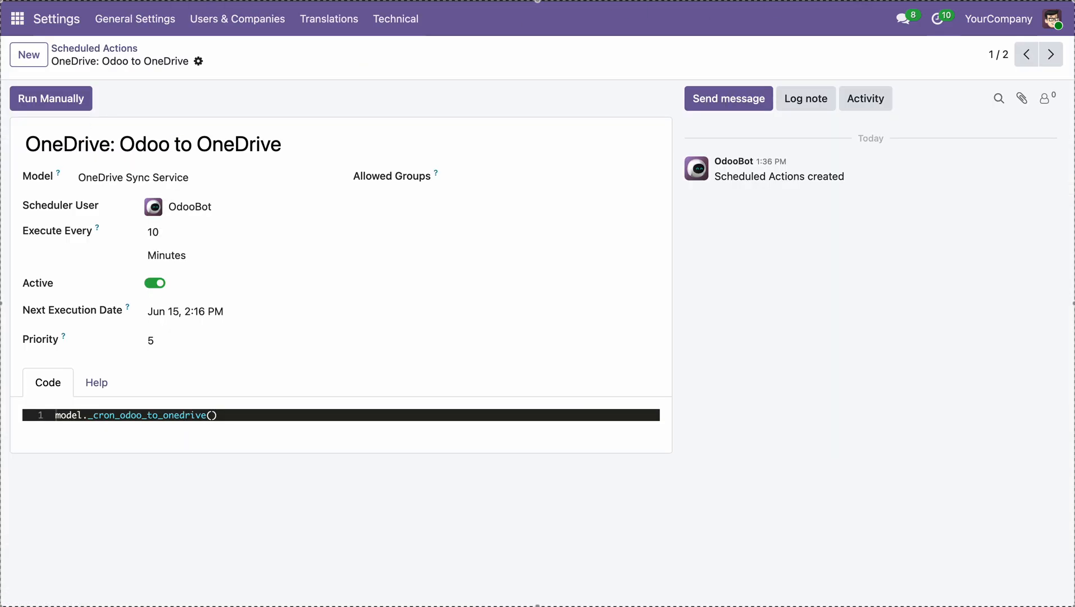
left_click(43, 95)
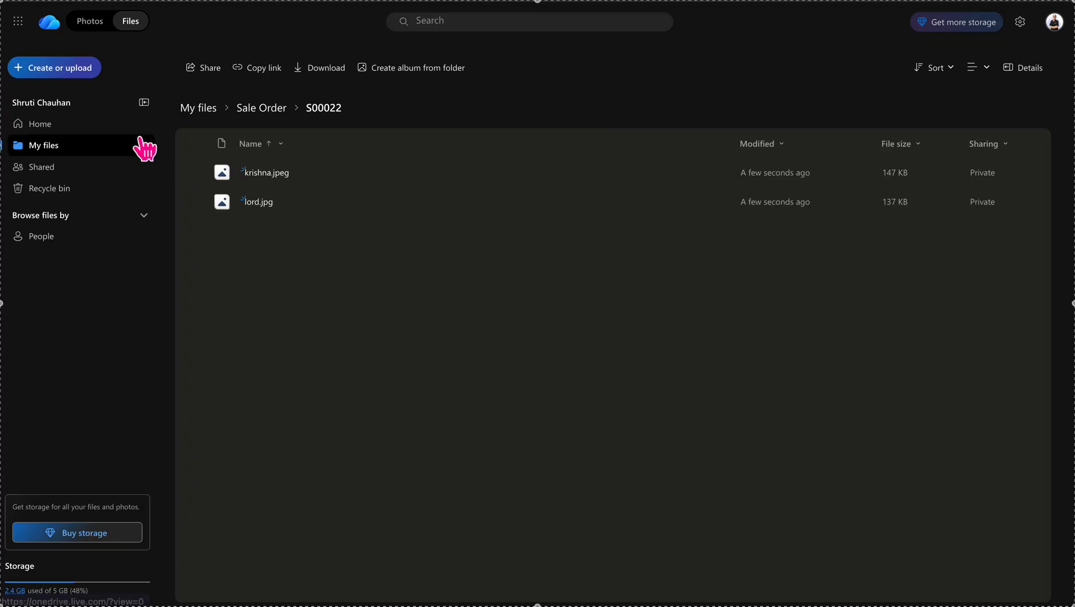
Verify S00021 holds sh_structure.py (9.34 KB) and sits beside S00022 in Sale Order
left_click(268, 109)
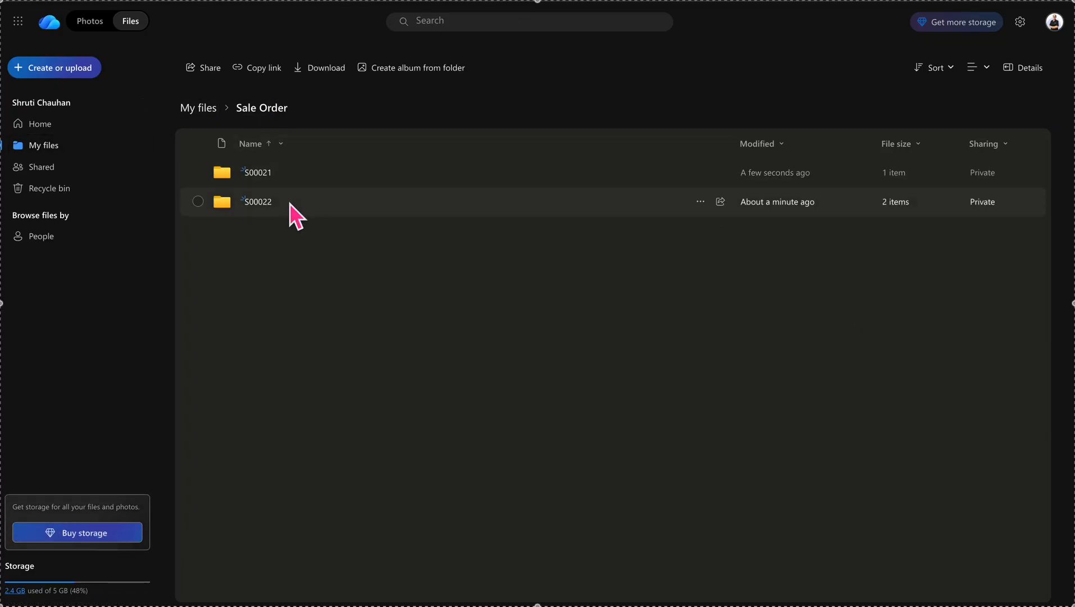
left_click(270, 176)
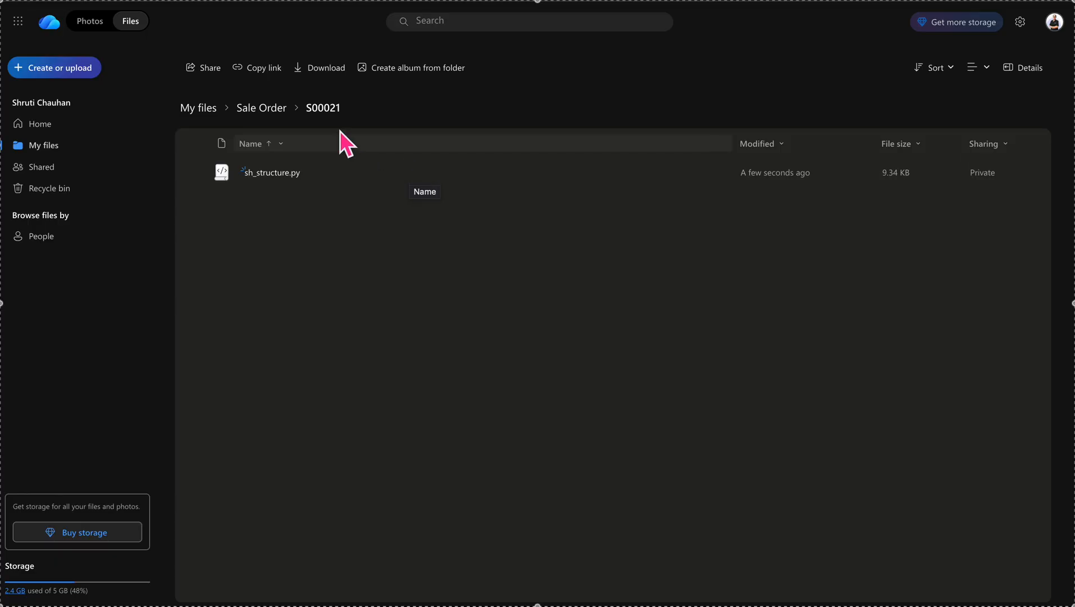
left_click(264, 108)
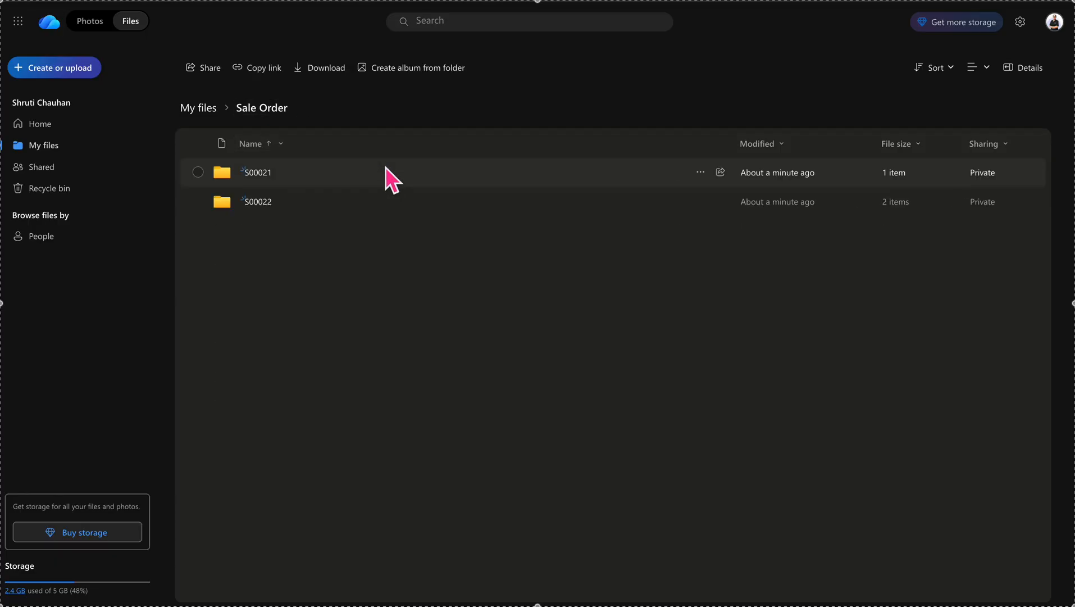
key("super+shift+5")
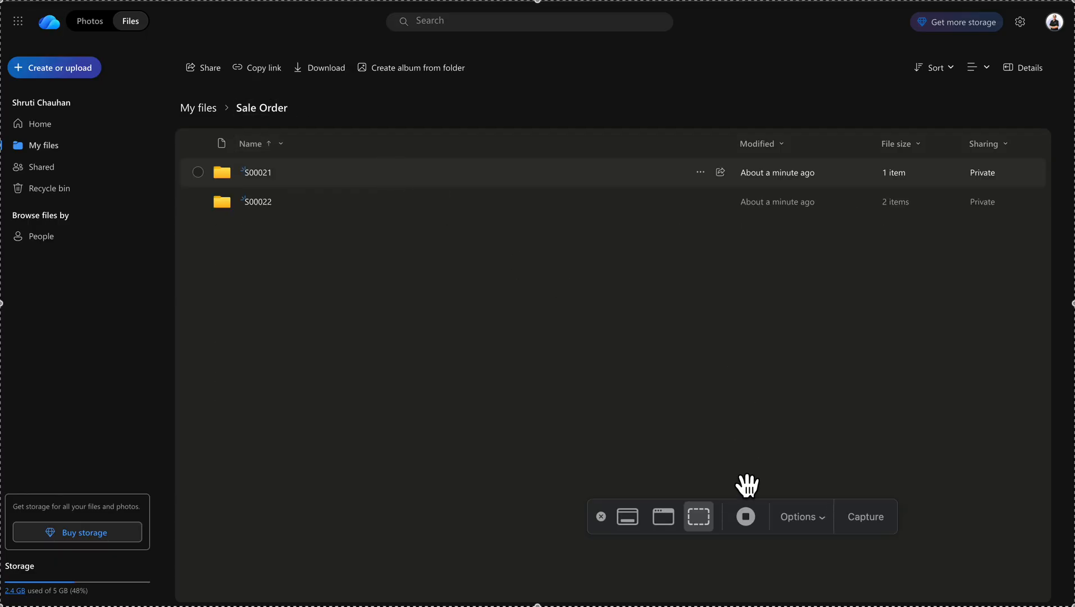